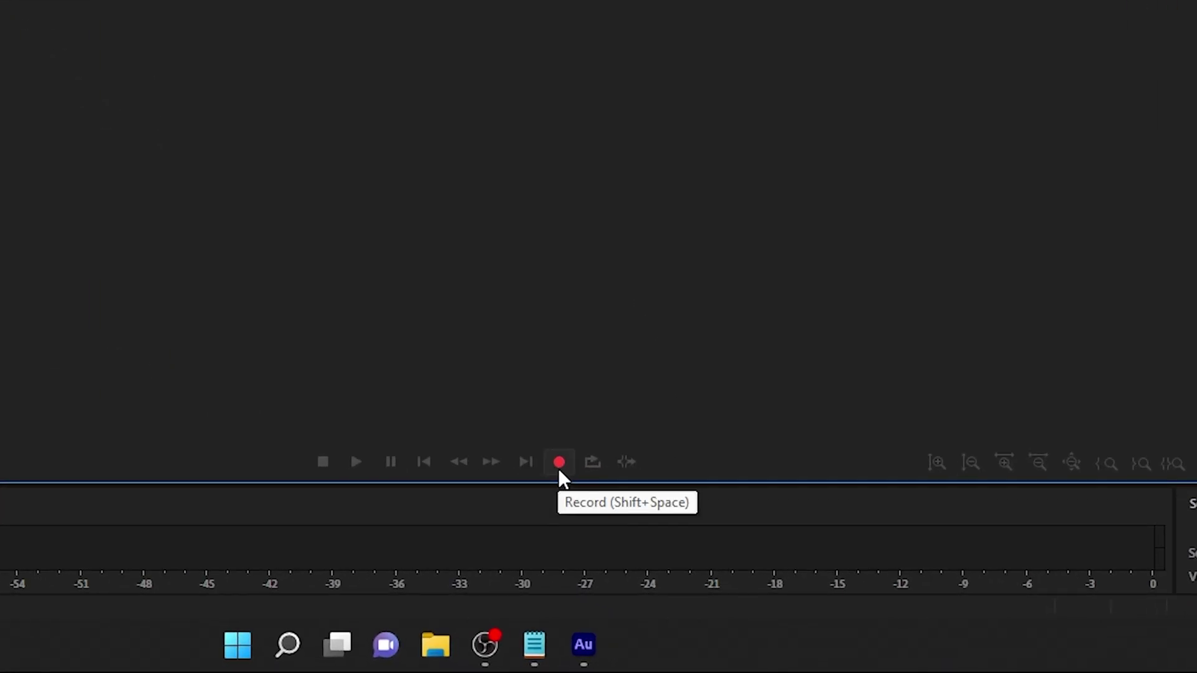
Create a new audio file for recording named Intro with 48000 Hz sample rate, Mono channels and 32 (float) bit depth.
click(559, 467)
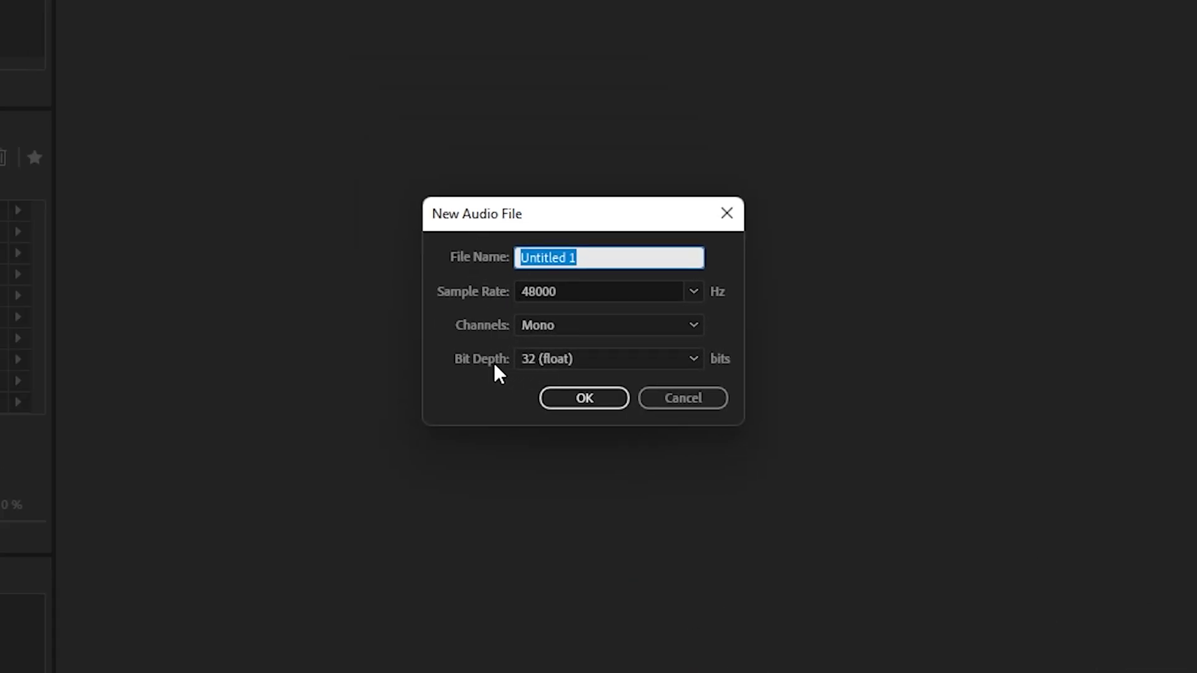
click(598, 259)
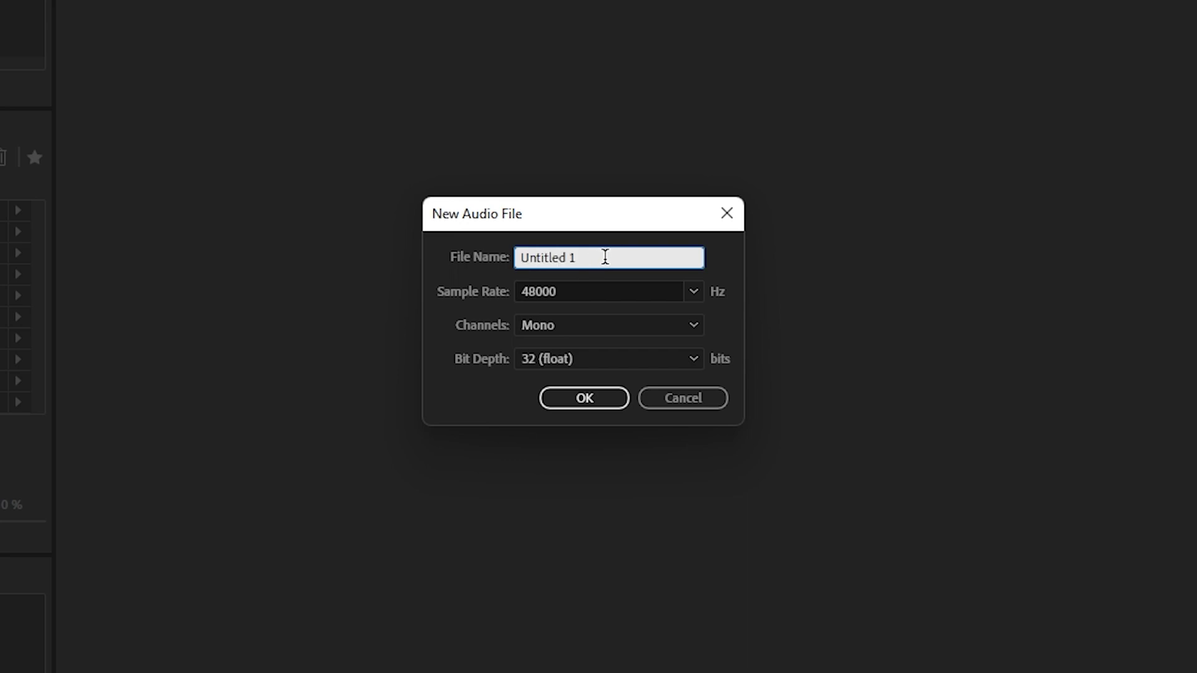
click(471, 256)
text(Intro)
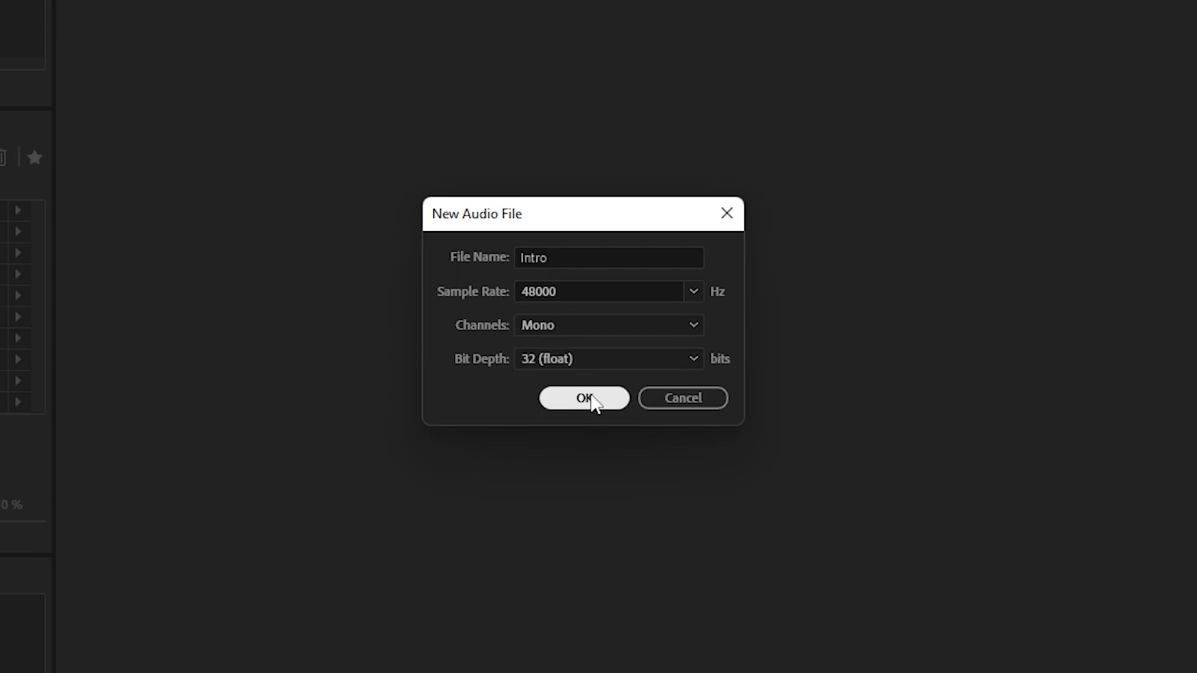
click(584, 397)
Record several voice takes of the script shown in Notepad into the Intro file, and stop the recording.
key(shift+space)
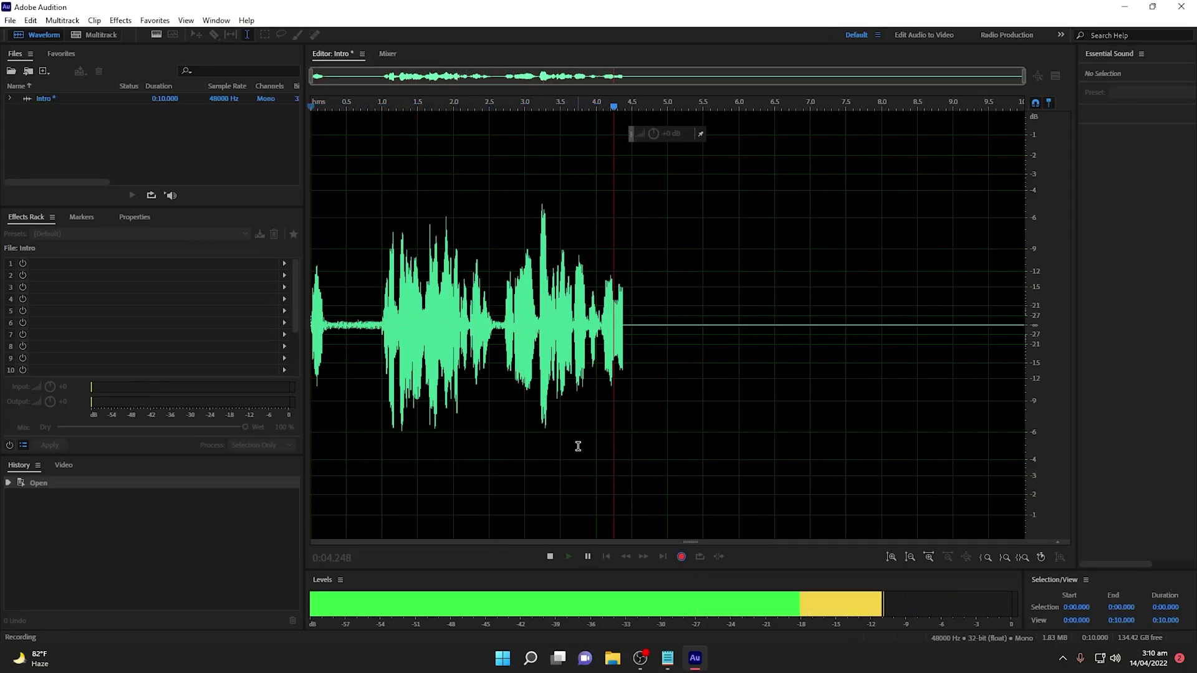
mouse_move(668, 659)
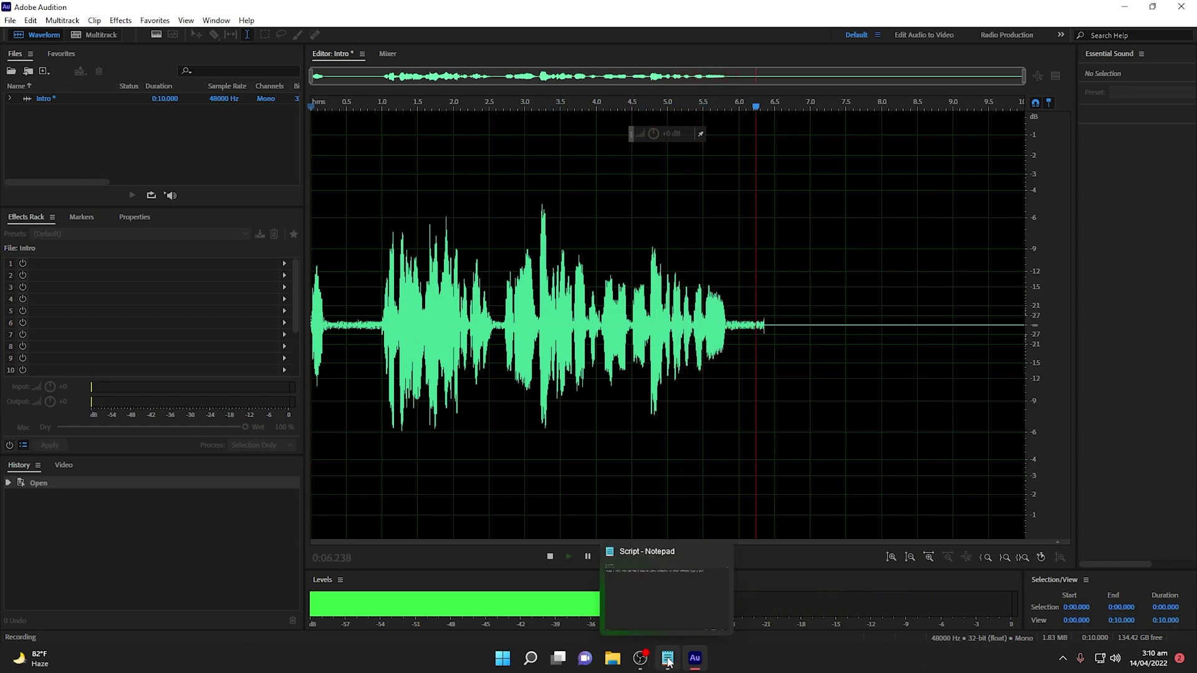
click(667, 660)
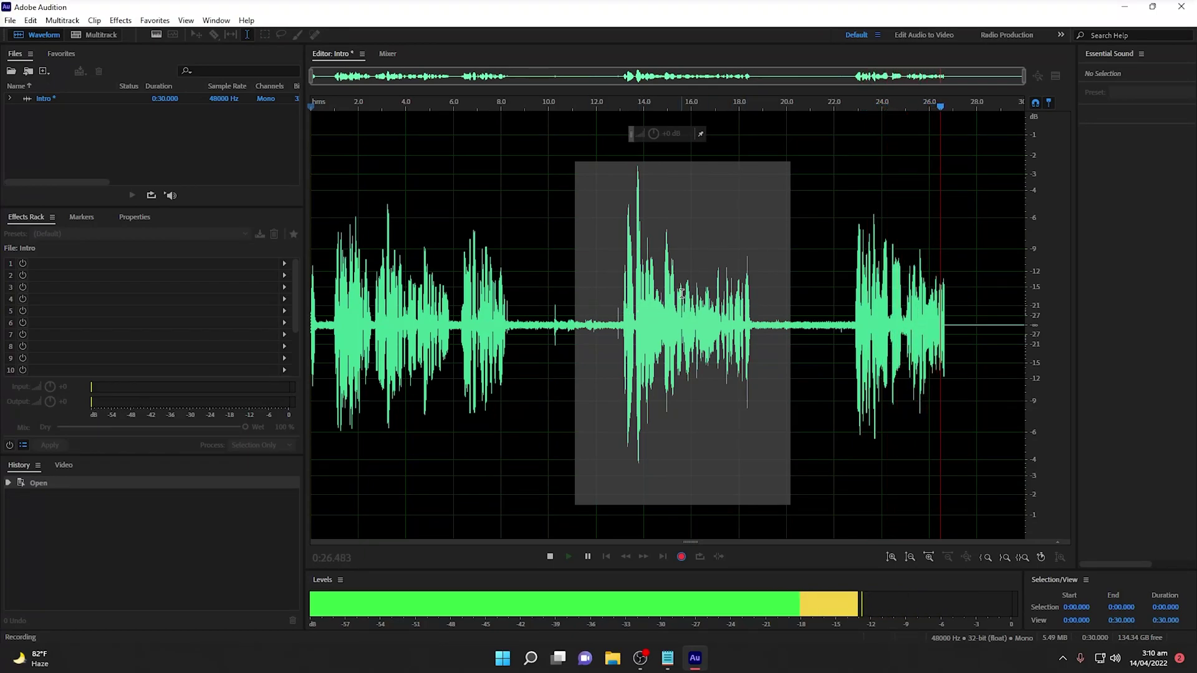
click(551, 556)
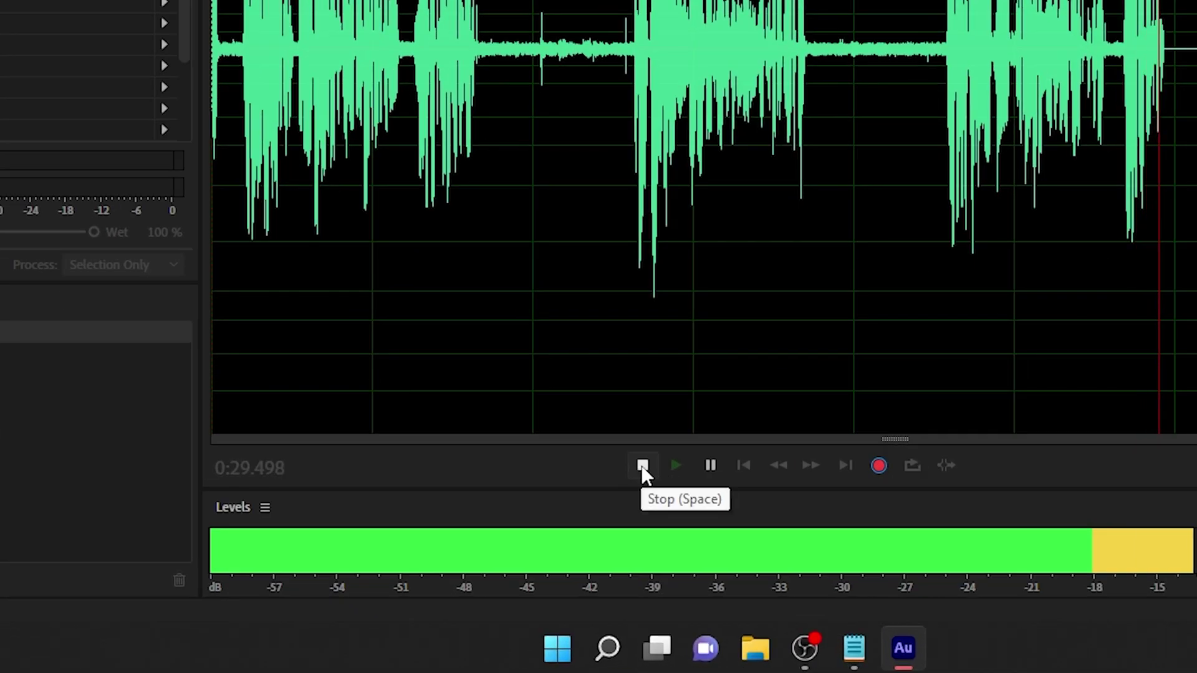
click(550, 556)
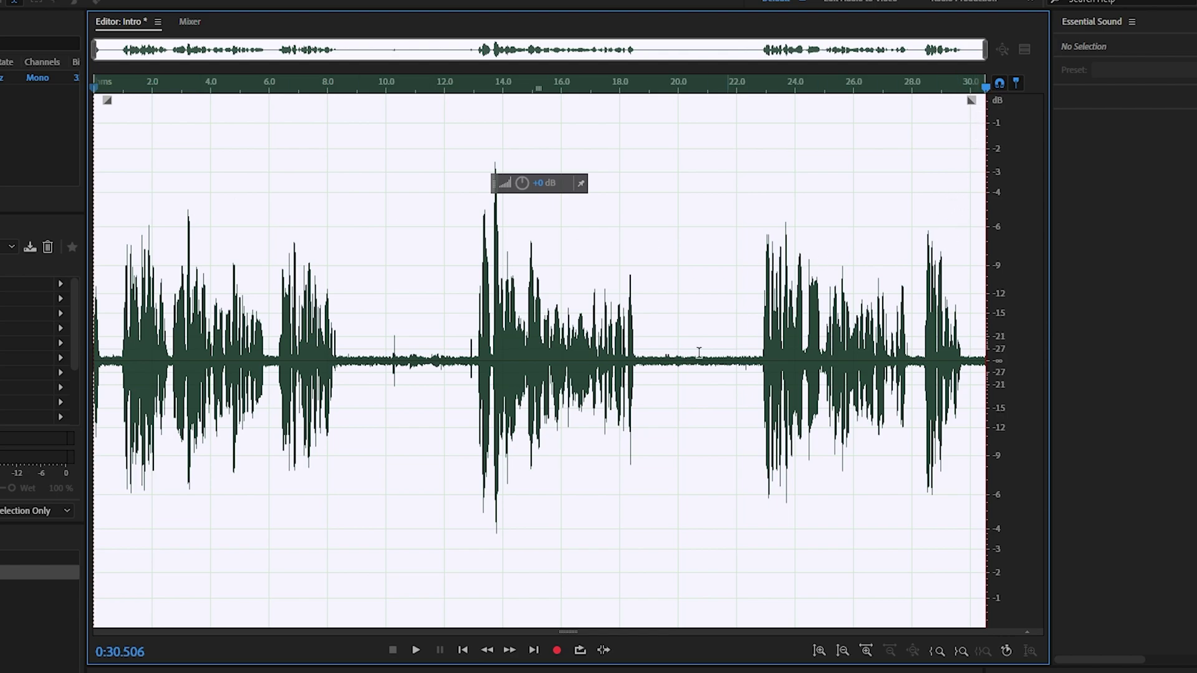
Delete the unwanted first and last takes around the middle one, trimming the Intro recording to about 6.2 seconds.
drag(94, 326, 462, 325)
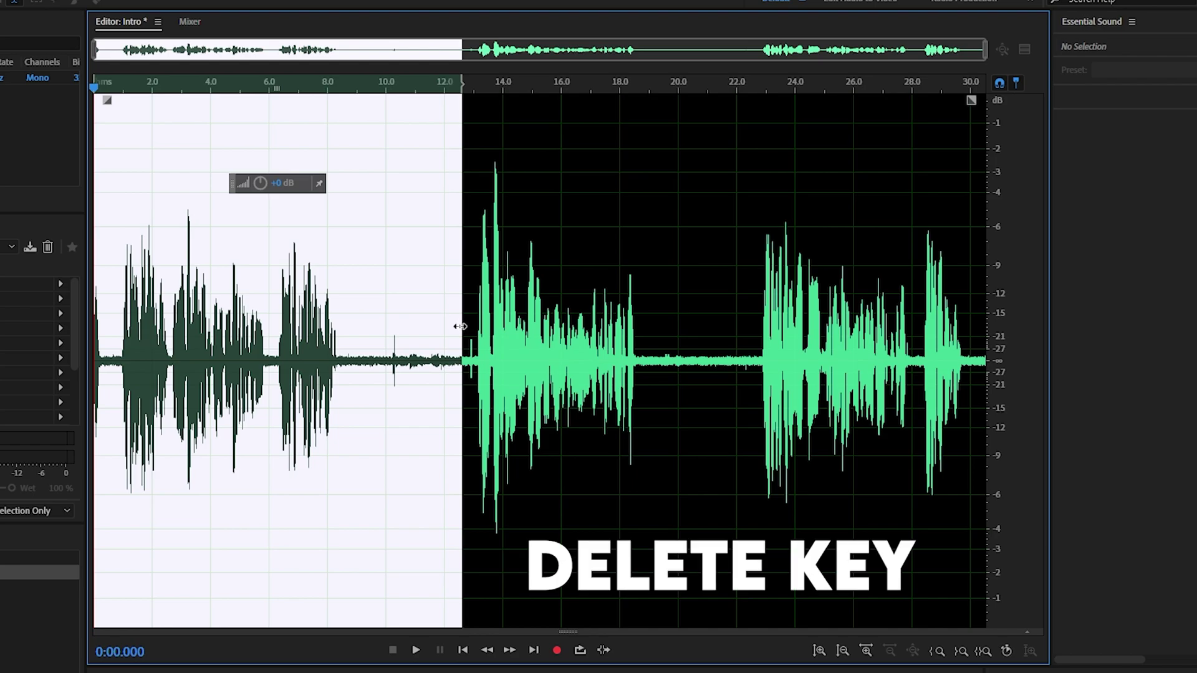
key(Delete)
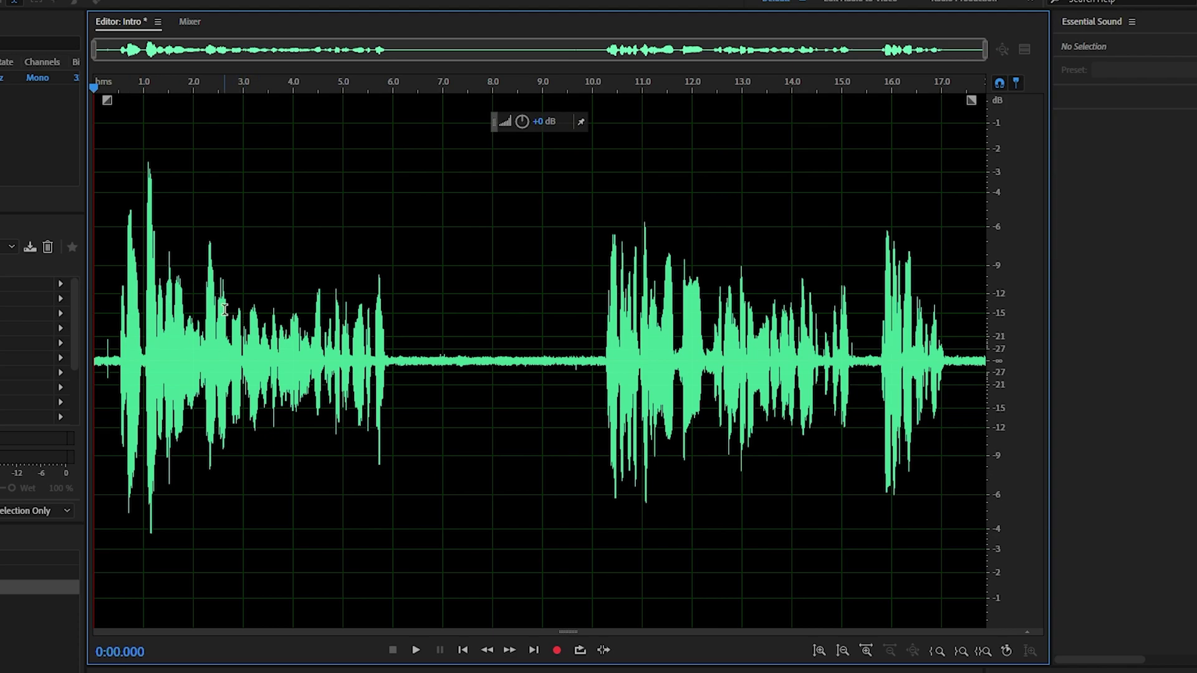
drag(404, 286, 1008, 299)
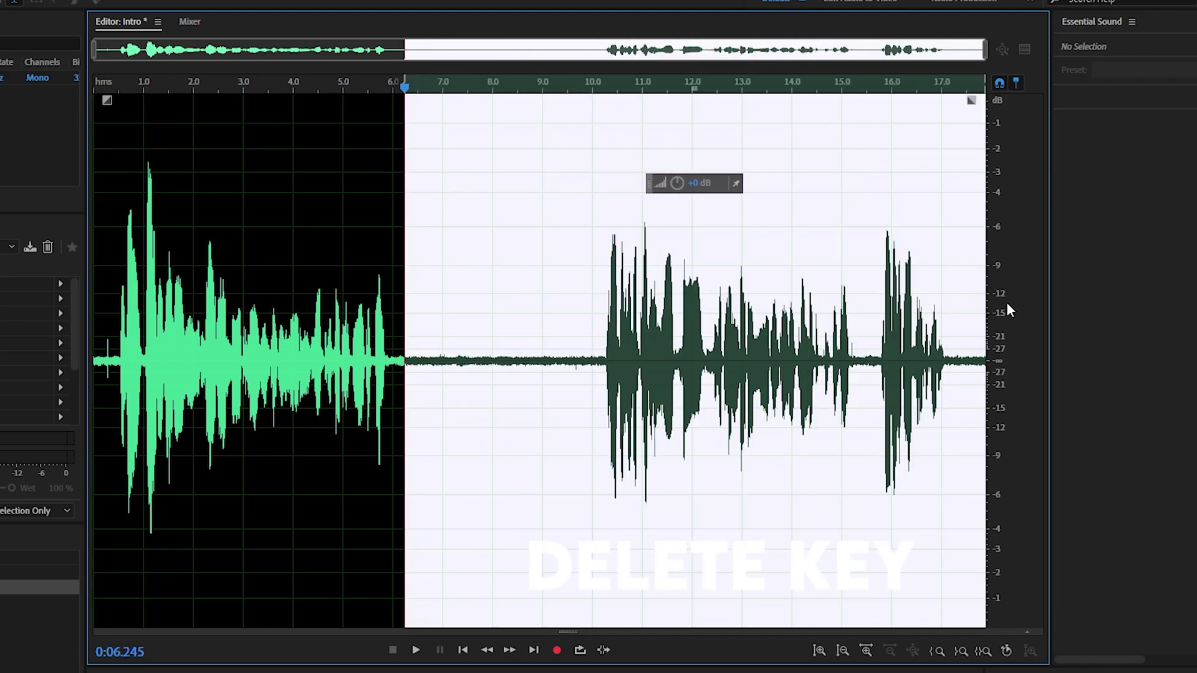
key(Delete)
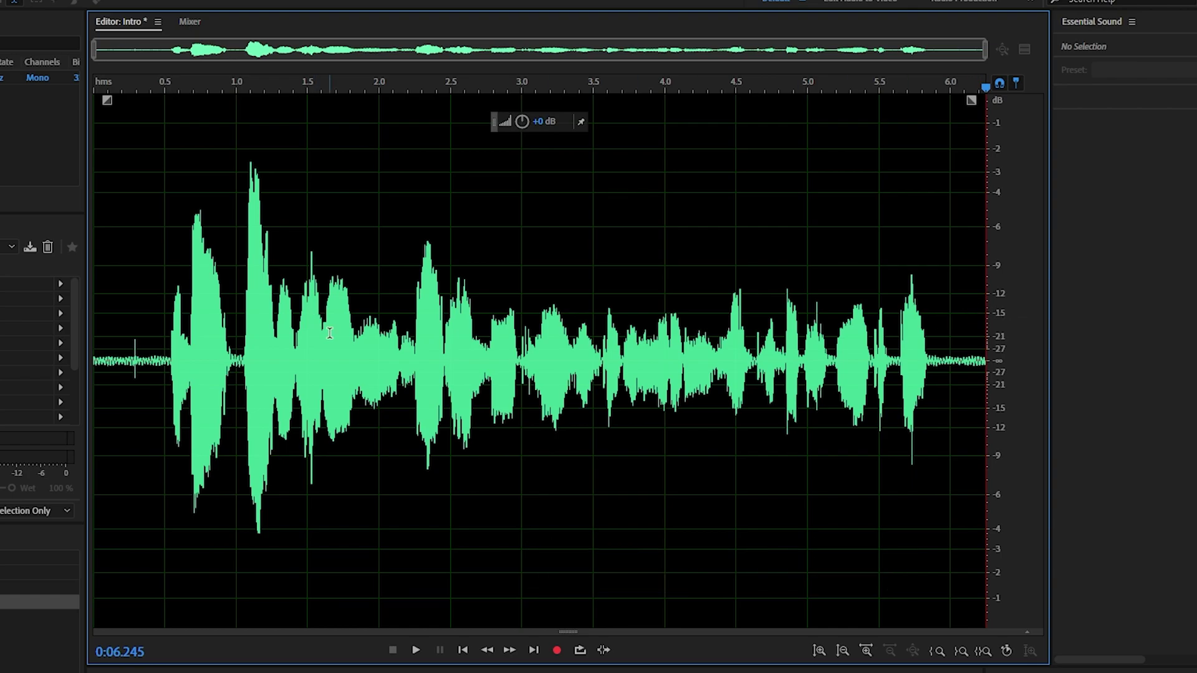
Check the script in Notepad and export the trimmed Audition recording to the desktop as Intro.wav in Wave PCM format.
click(667, 657)
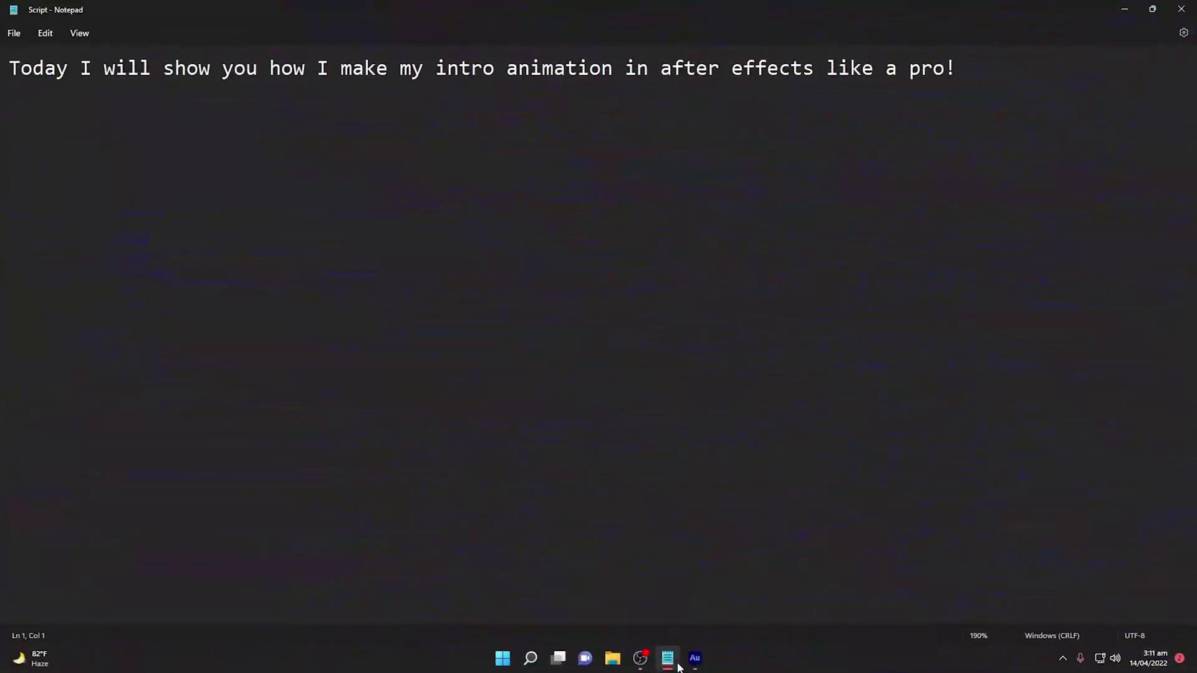
click(695, 658)
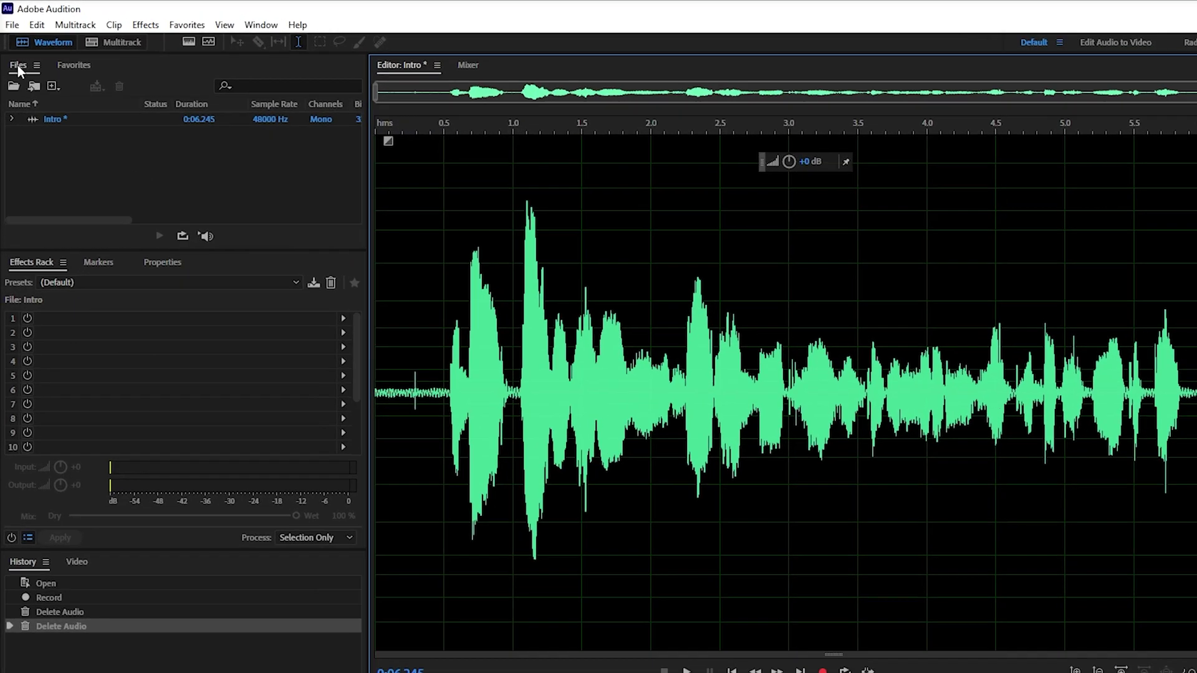
click(13, 26)
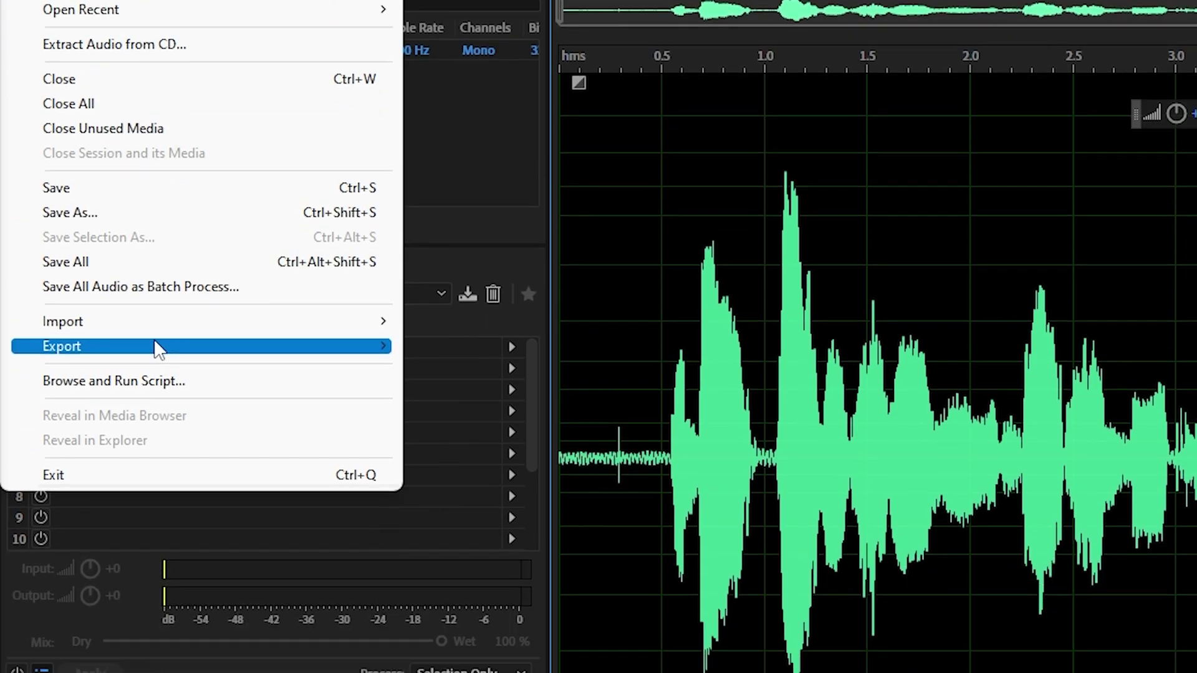
mouse_move(156, 471)
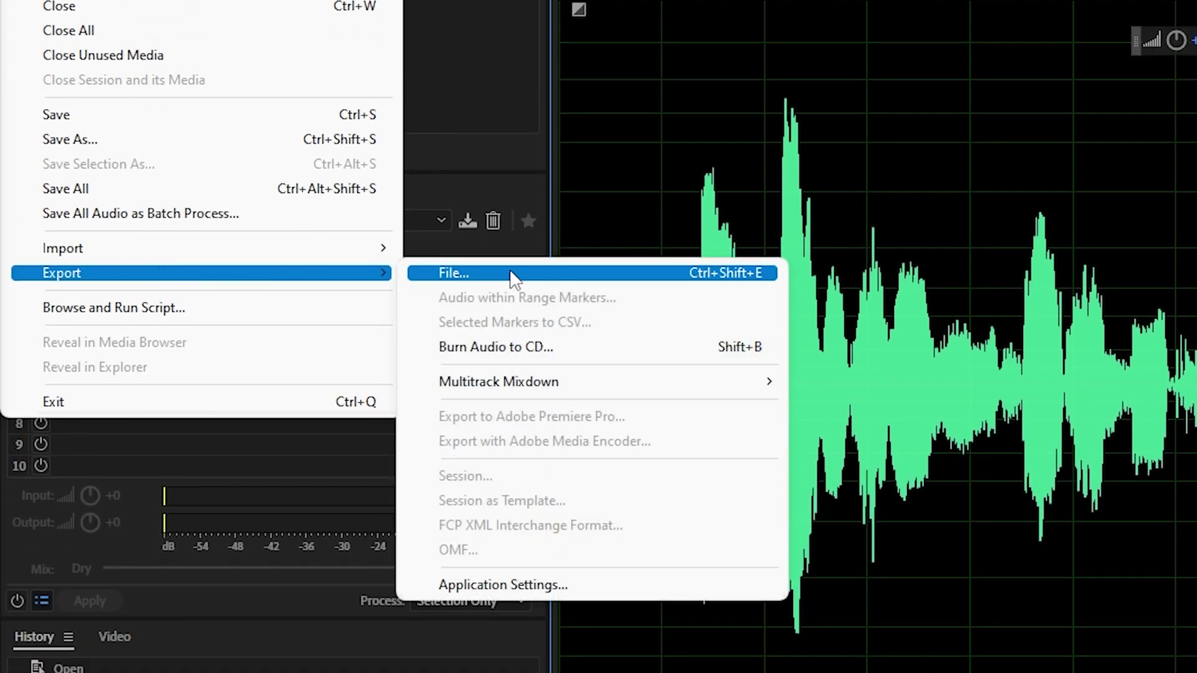
click(573, 273)
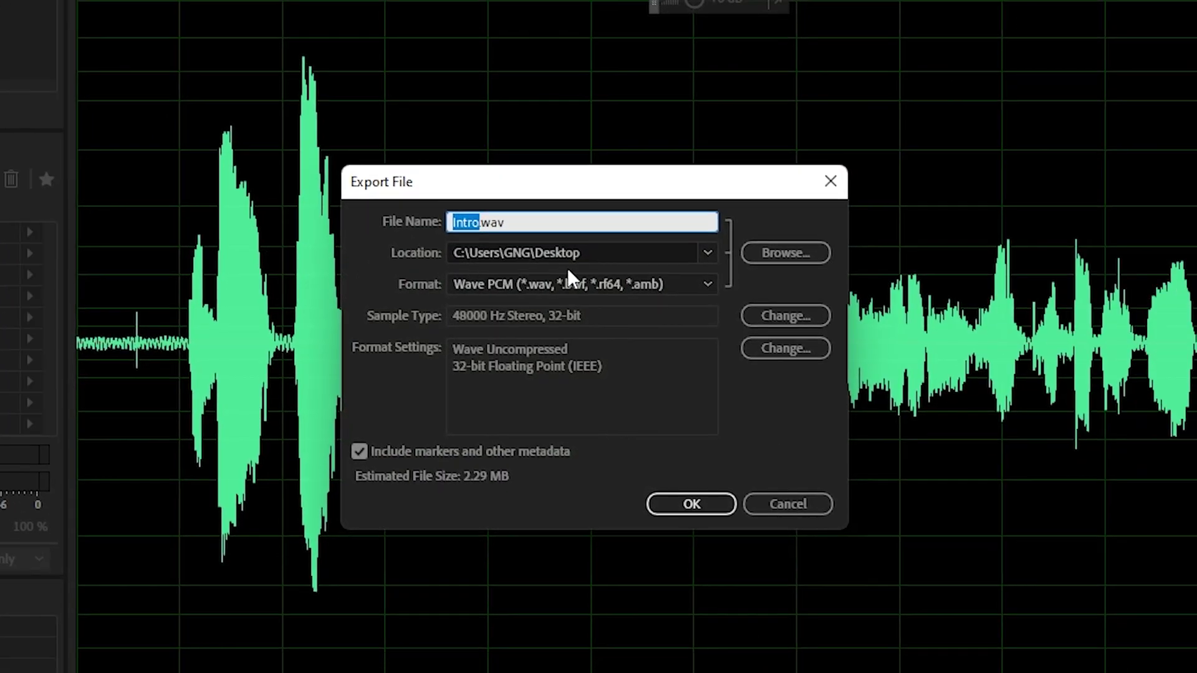
click(407, 228)
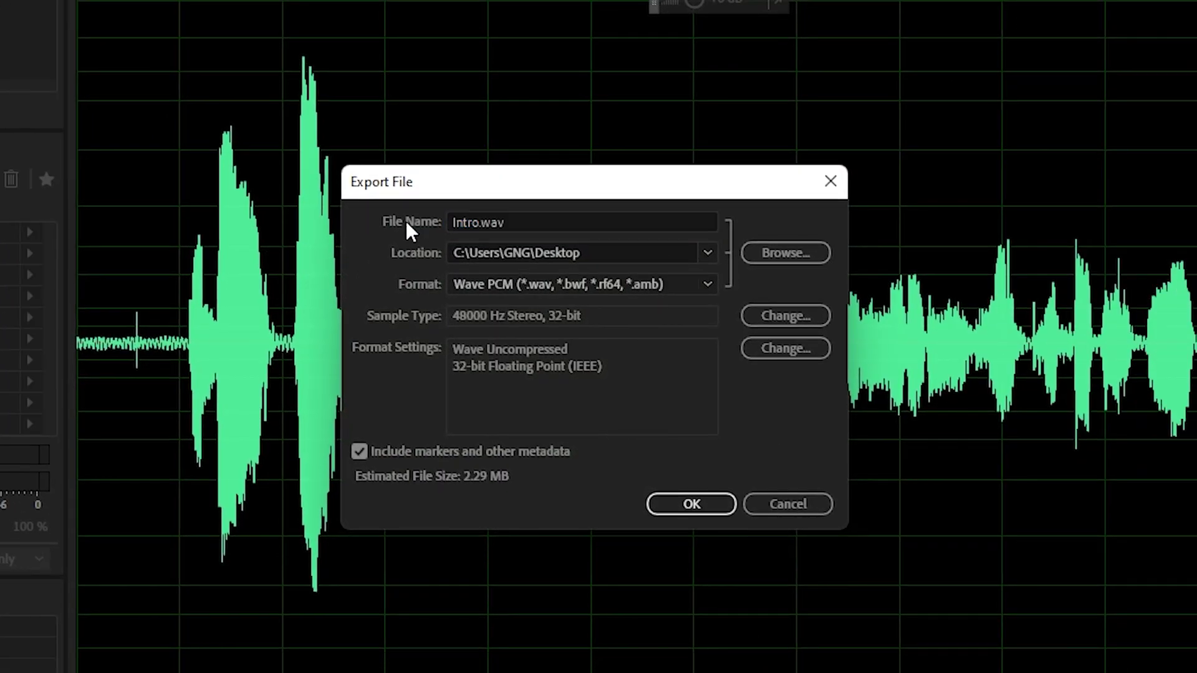
click(690, 505)
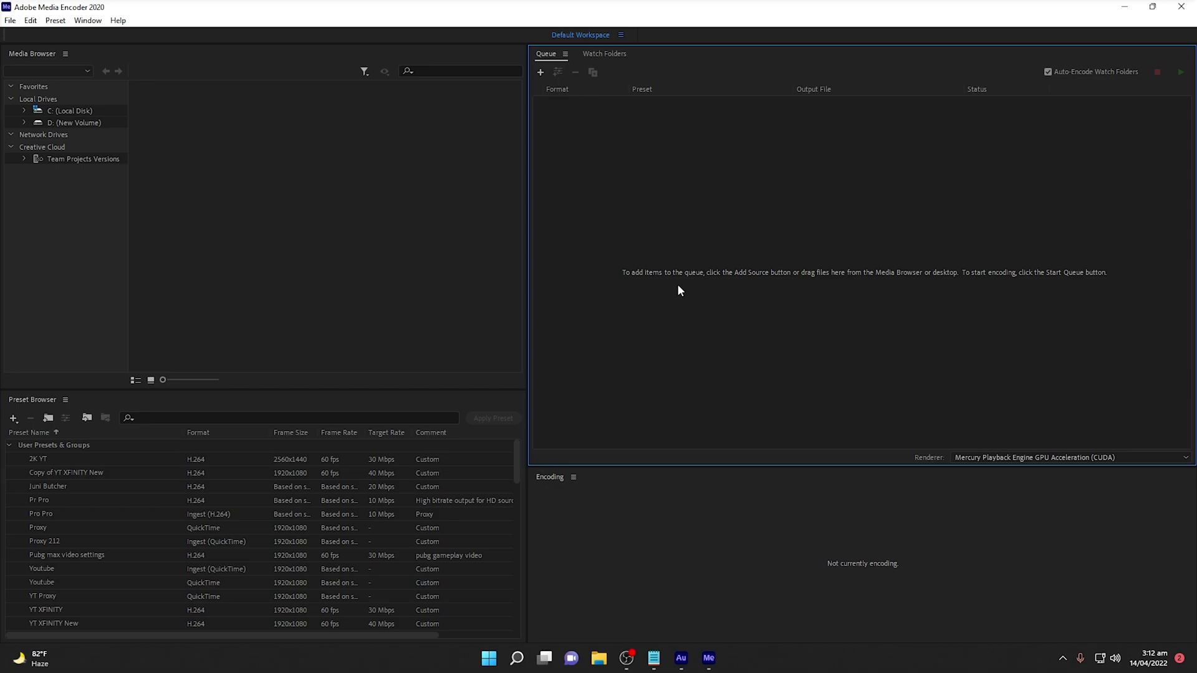
Add the Intro WAV file from the desktop to the Adobe Media Encoder queue.
double_click(742, 272)
scroll(188, 260, down, 2)
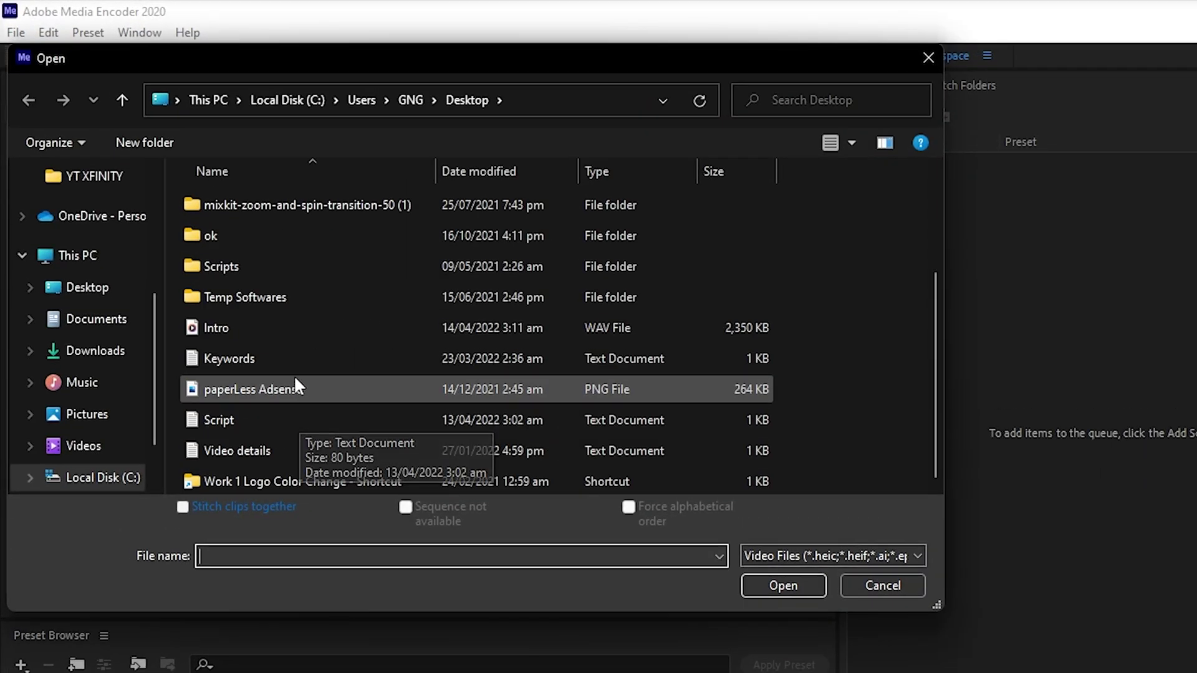
double_click(294, 326)
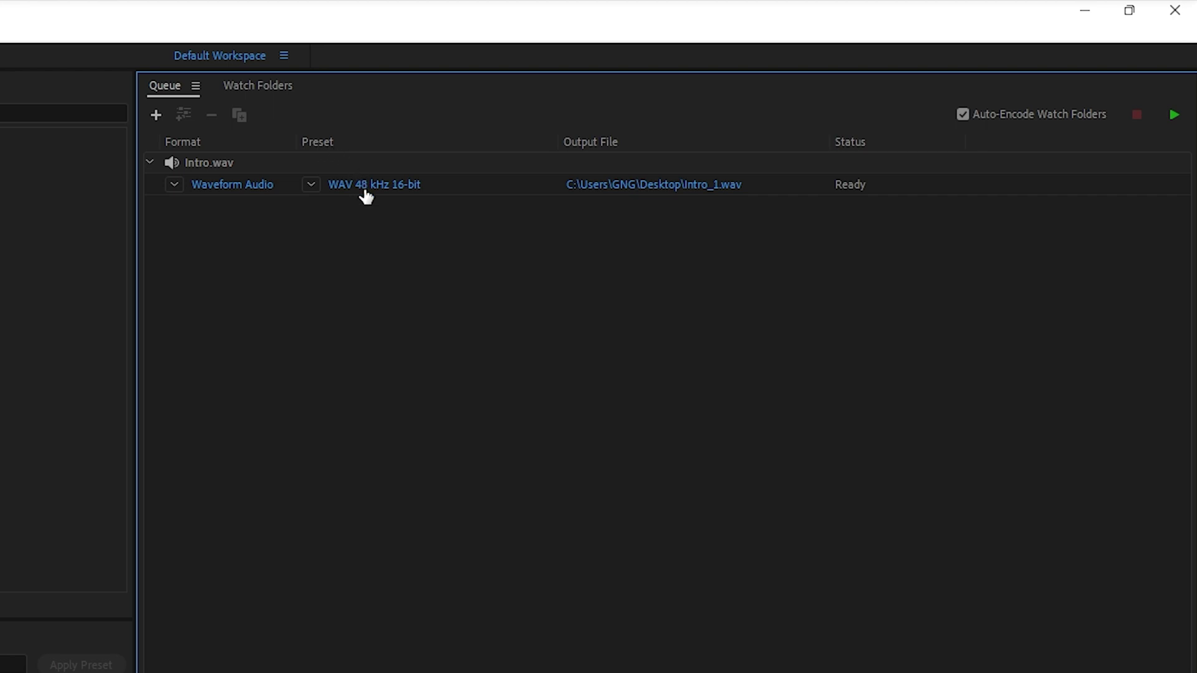
Open the export settings of the queued Intro.wav and choose the Waveform Audio format with the Custom preset.
mouse_move(365, 193)
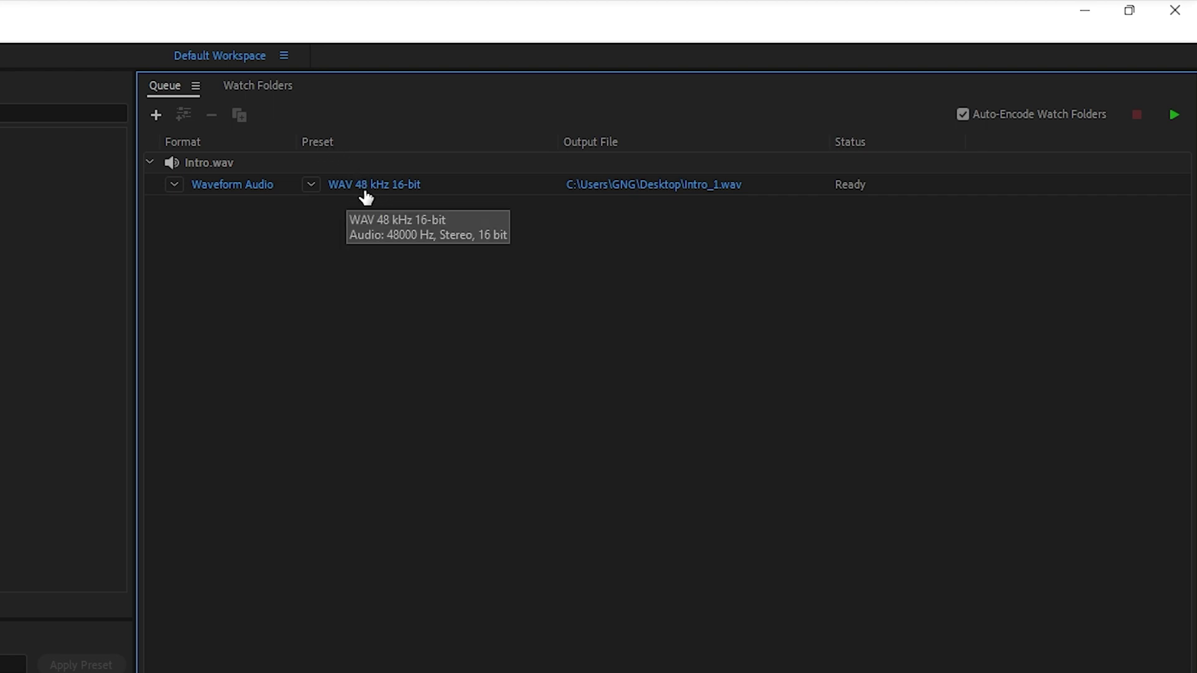
click(365, 192)
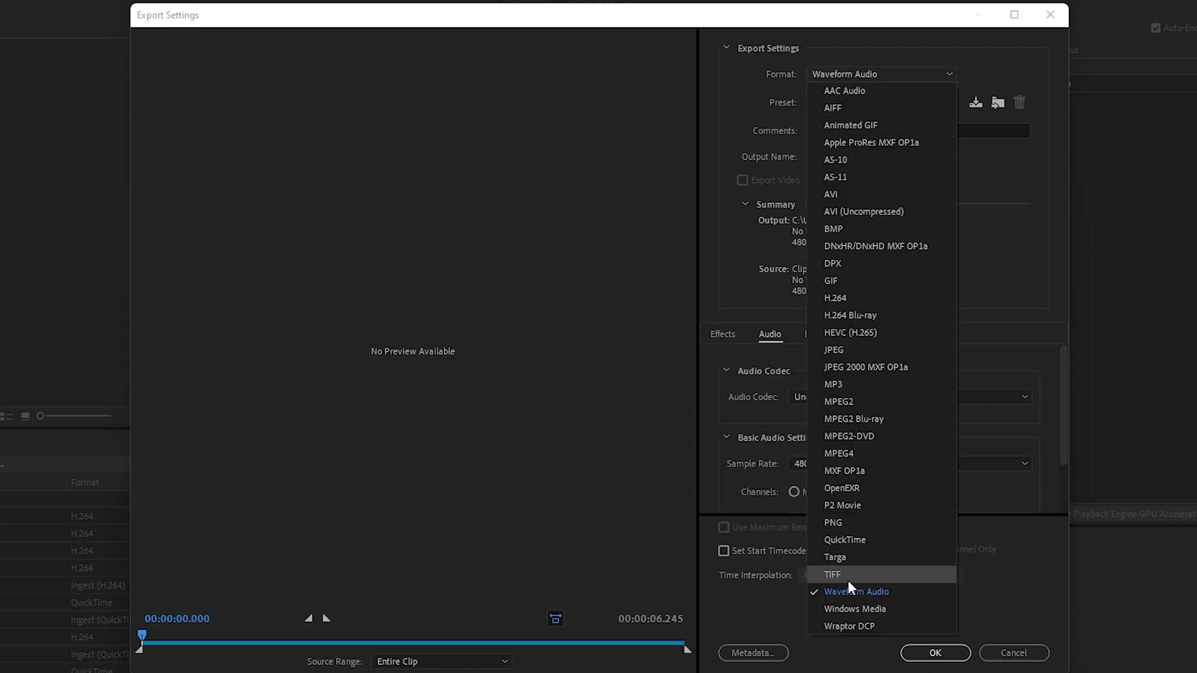
click(864, 596)
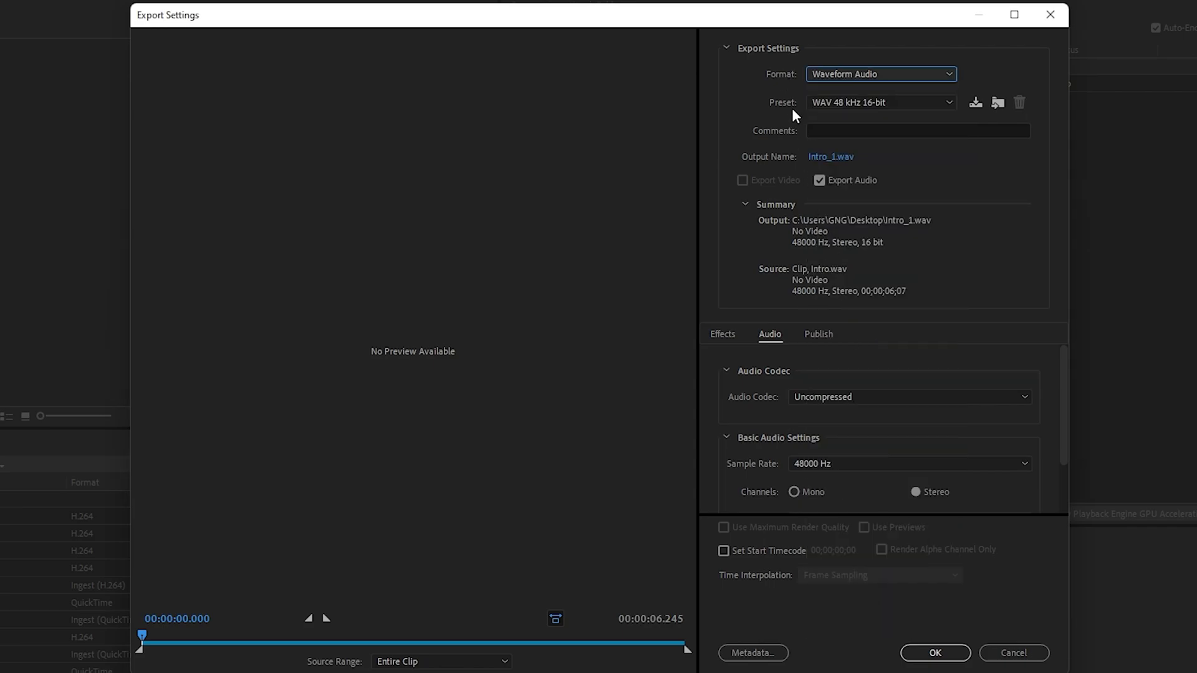
click(834, 102)
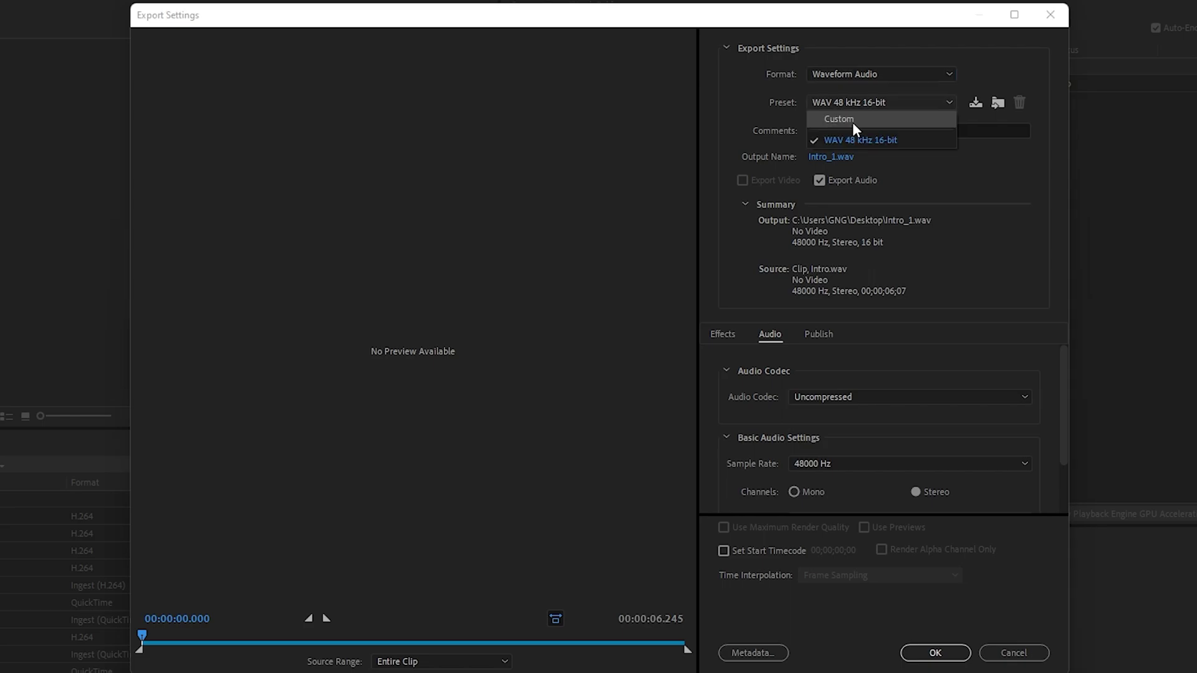
click(854, 120)
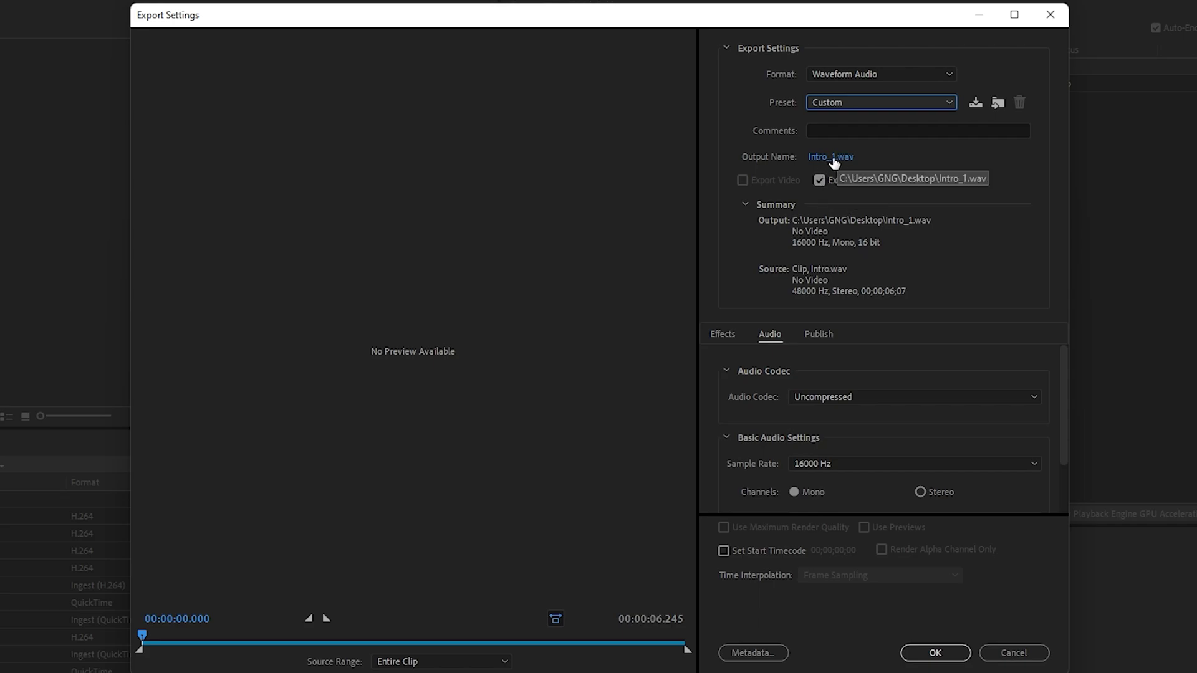
Set the basic audio settings to 16000 Hz sample rate, Mono channels and 16 bit sample size, and accept the export settings.
mouse_move(1062, 380)
mouse_down()
mouse_move(1063, 422)
mouse_move(1063, 356)
mouse_up()
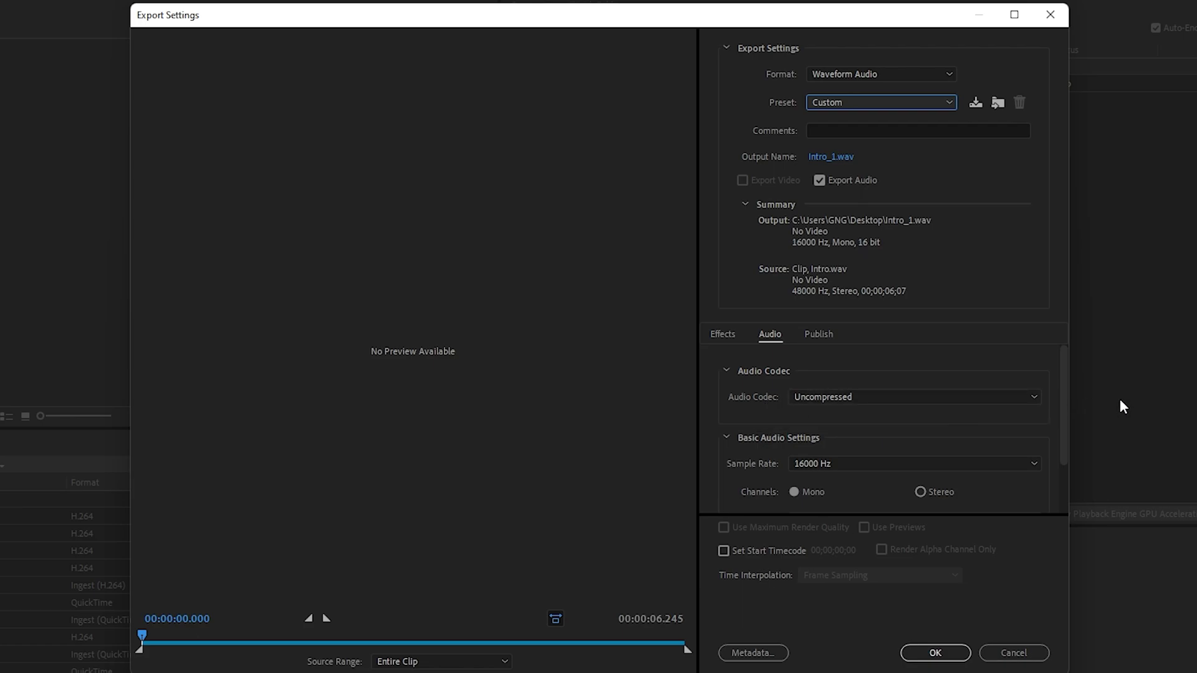
drag(1066, 393, 1065, 425)
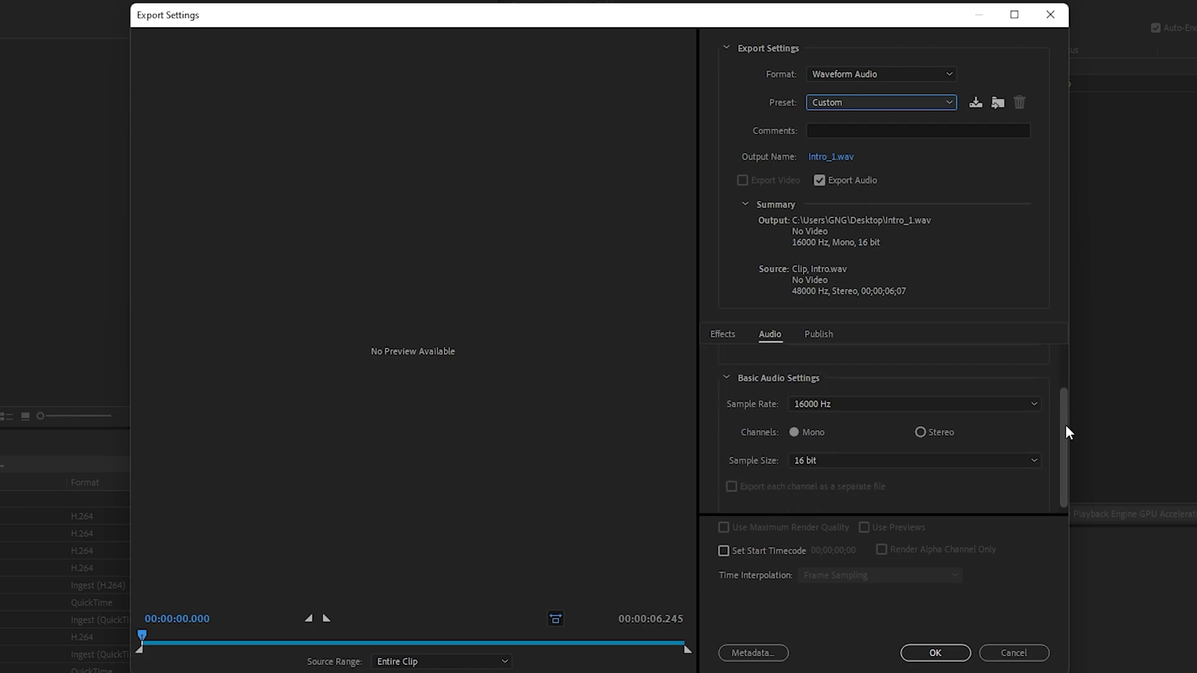
click(821, 404)
click(857, 455)
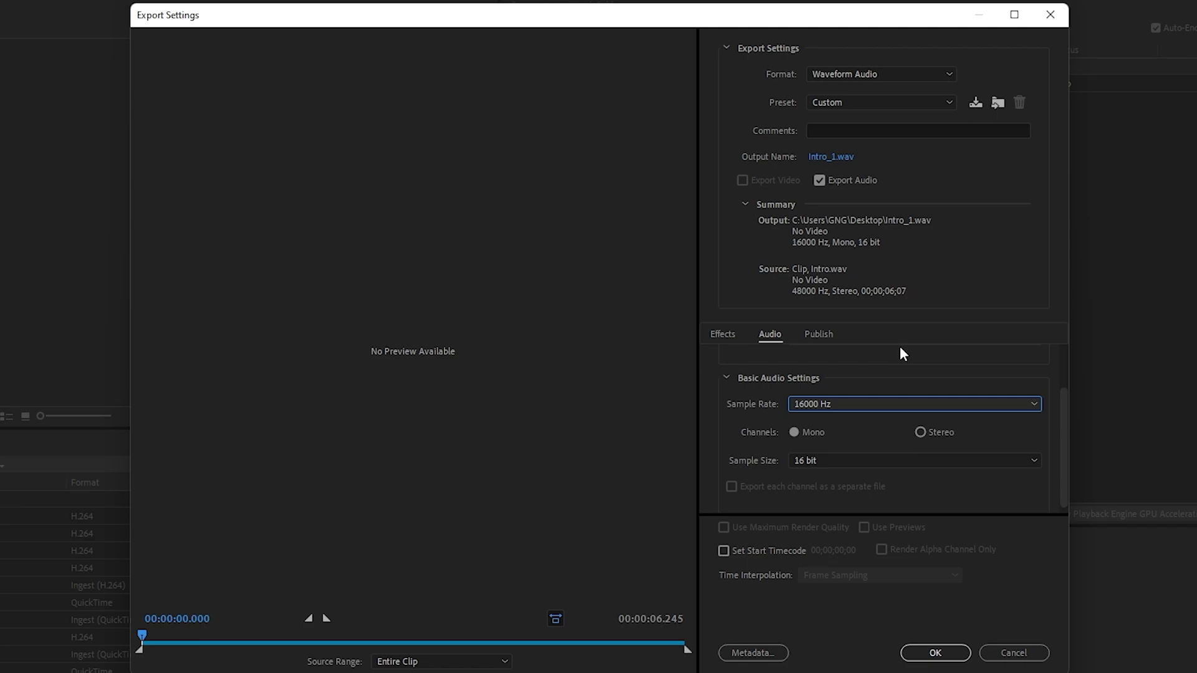
click(794, 433)
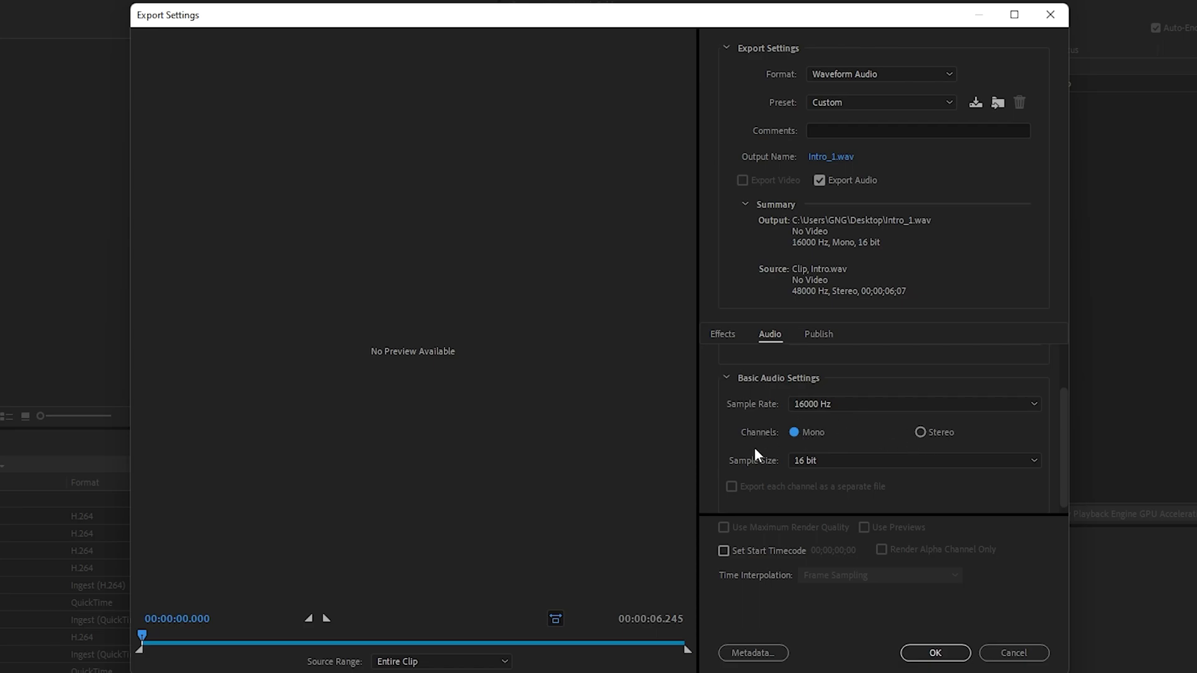
click(825, 462)
click(827, 488)
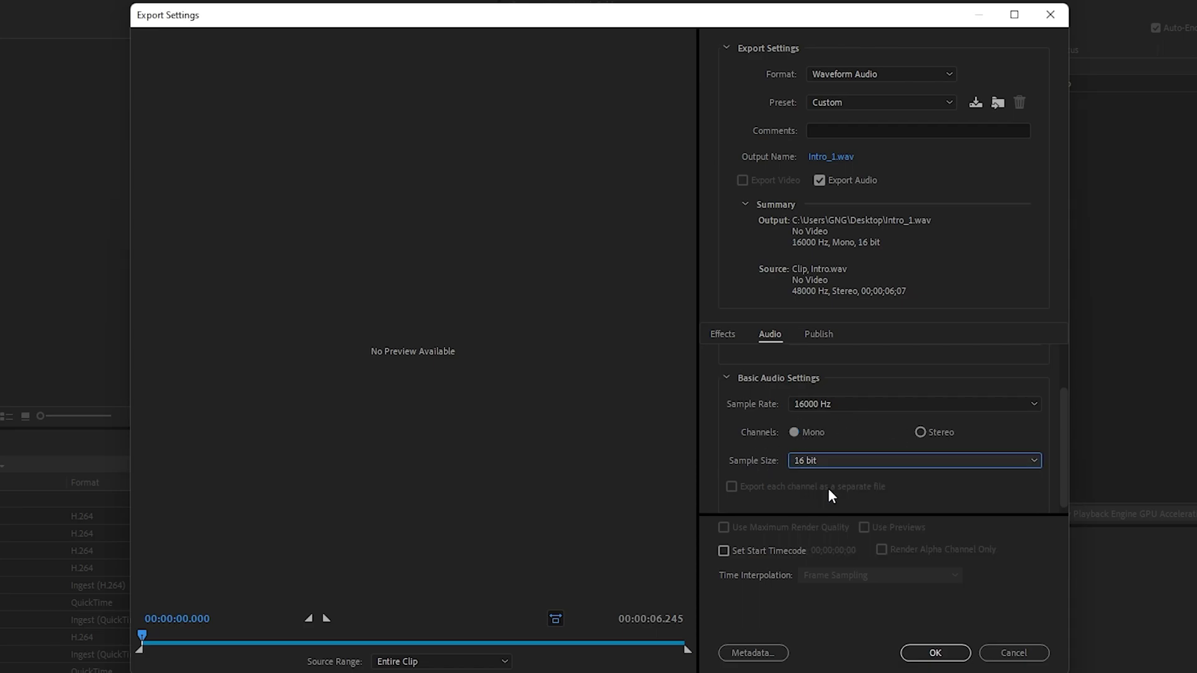
key(Tab)
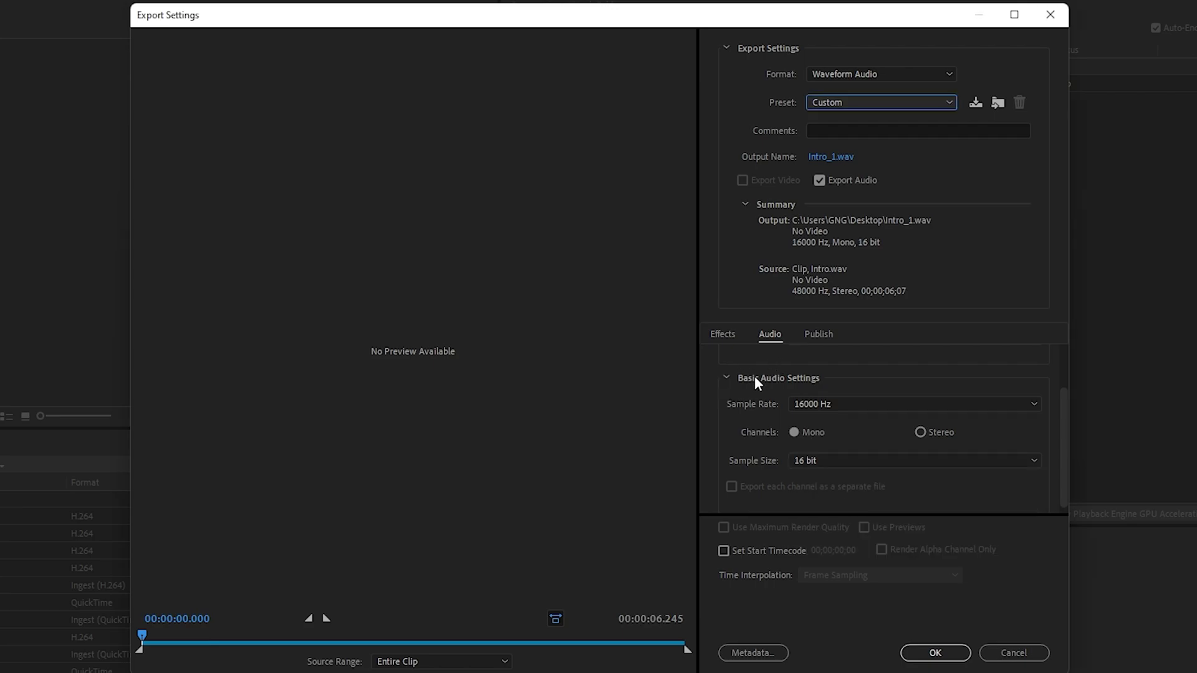
click(935, 652)
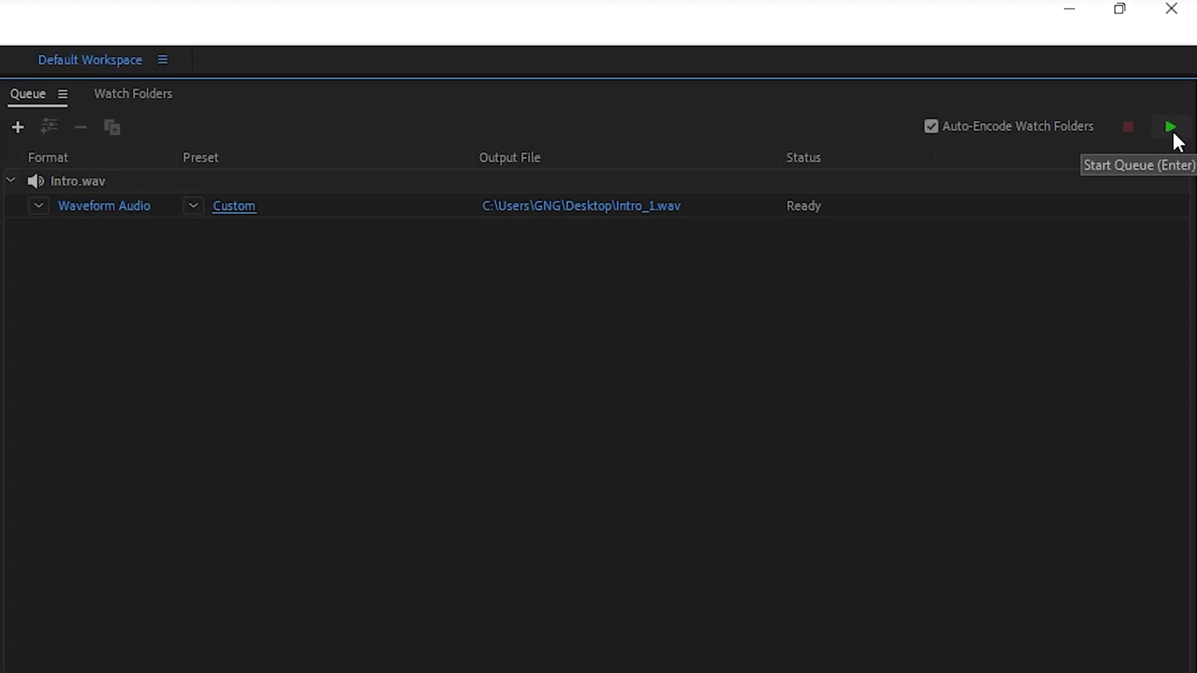
Start the queue to encode the audio as Intro_1.wav, and minimize Media Encoder.
click(1172, 129)
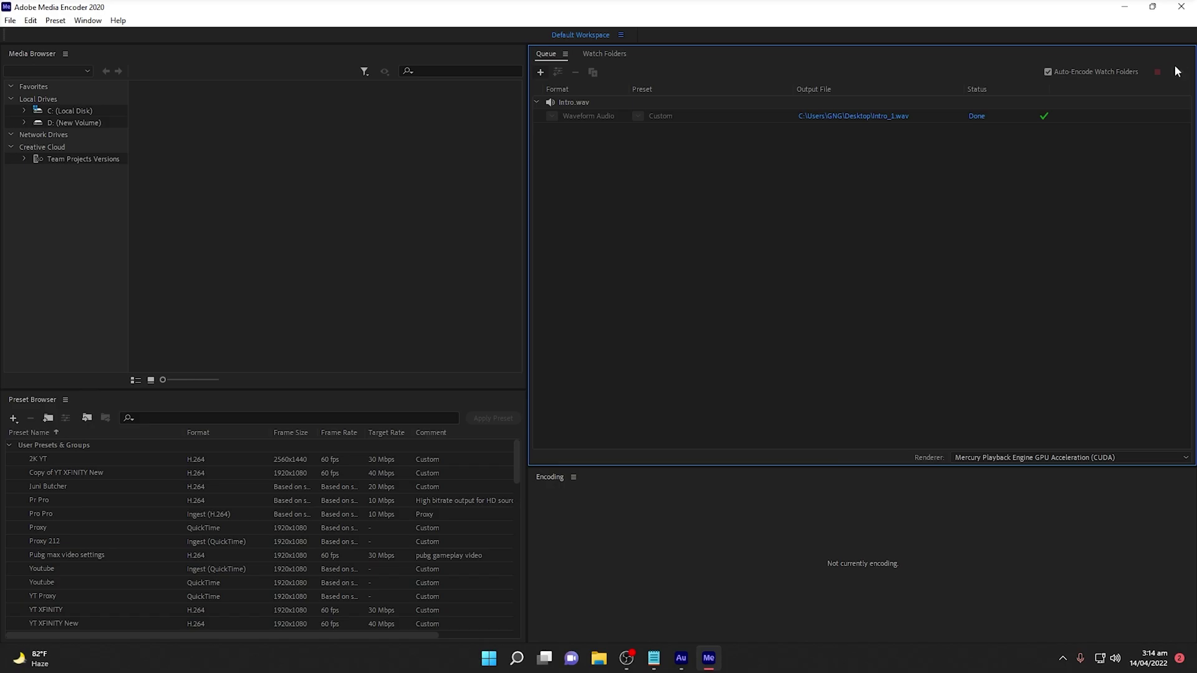
click(1124, 6)
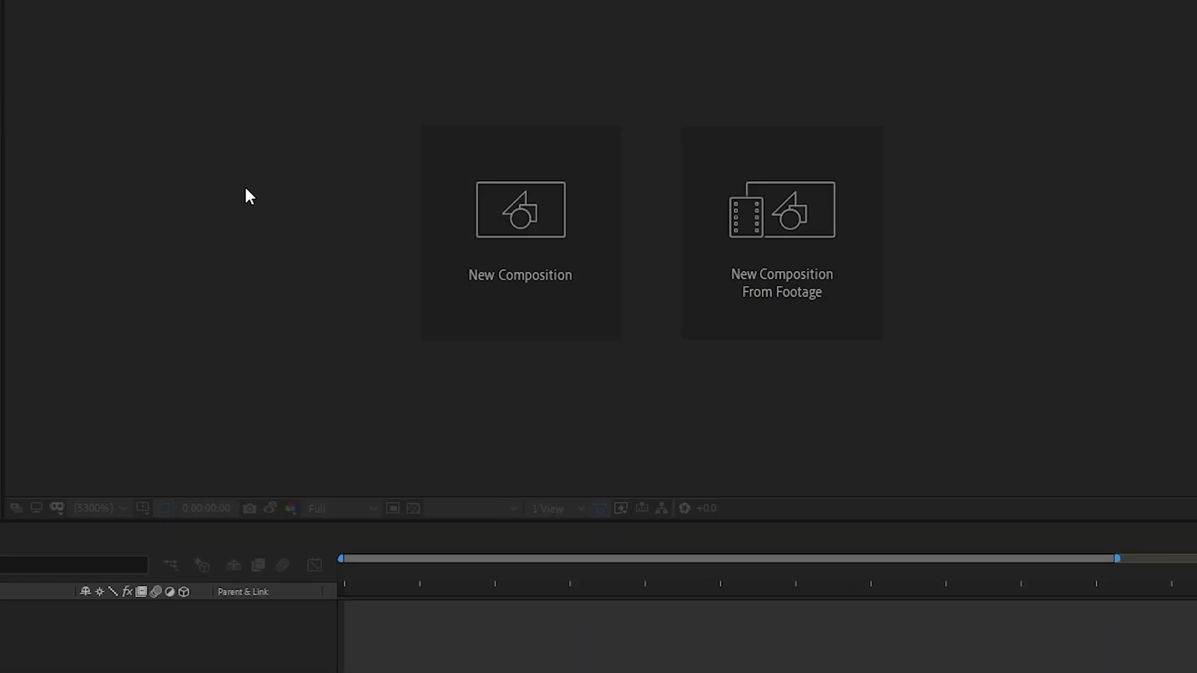
Create a new composition named xfinity at 1920 × 1080 px, 60 frames per second and a duration of 0:00:40:00.
click(543, 221)
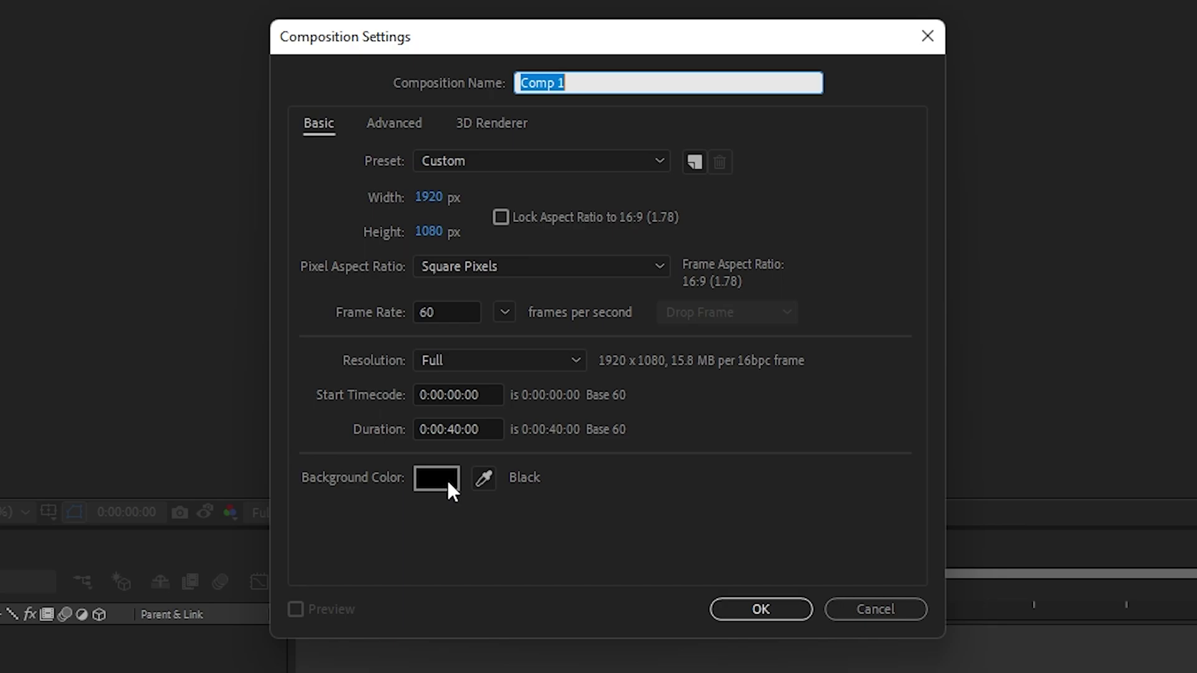
click(608, 88)
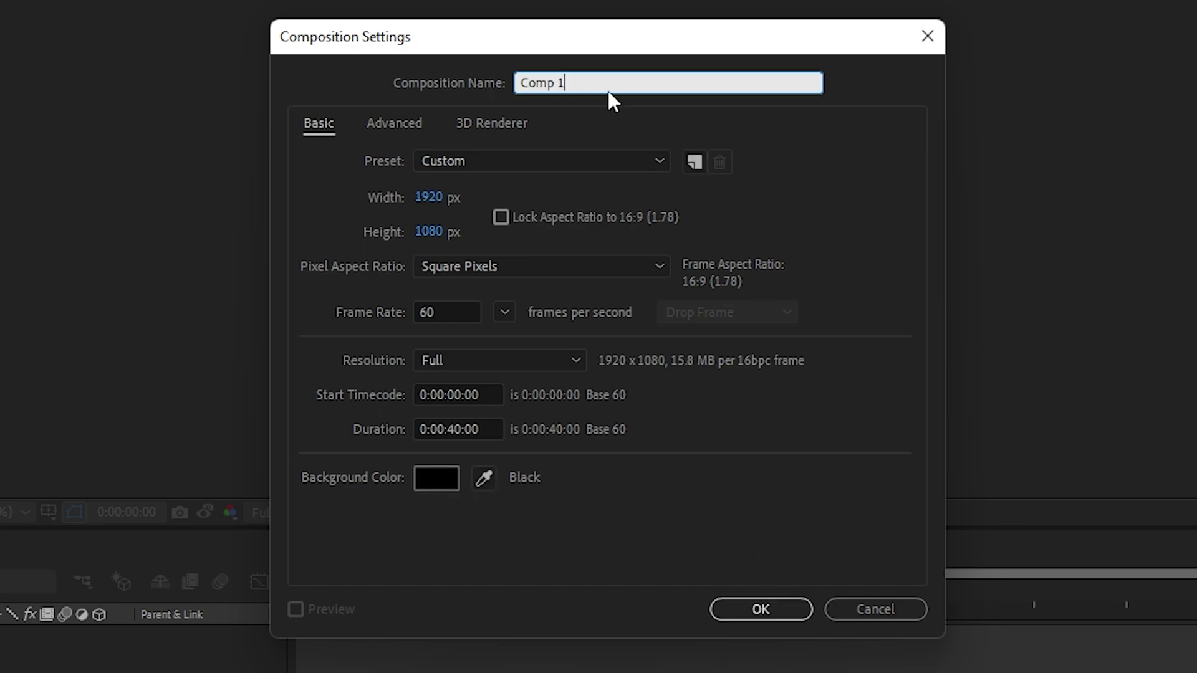
double_click(586, 82)
click(581, 85)
double_click(582, 83)
text(xfinity)
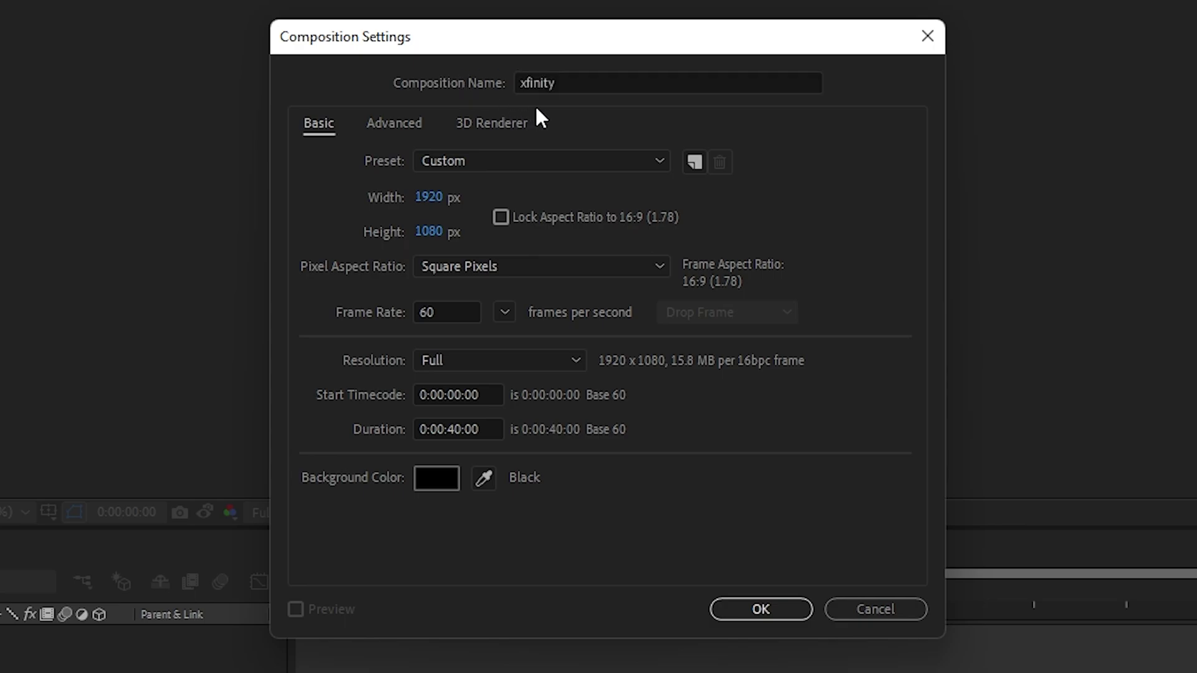
click(755, 613)
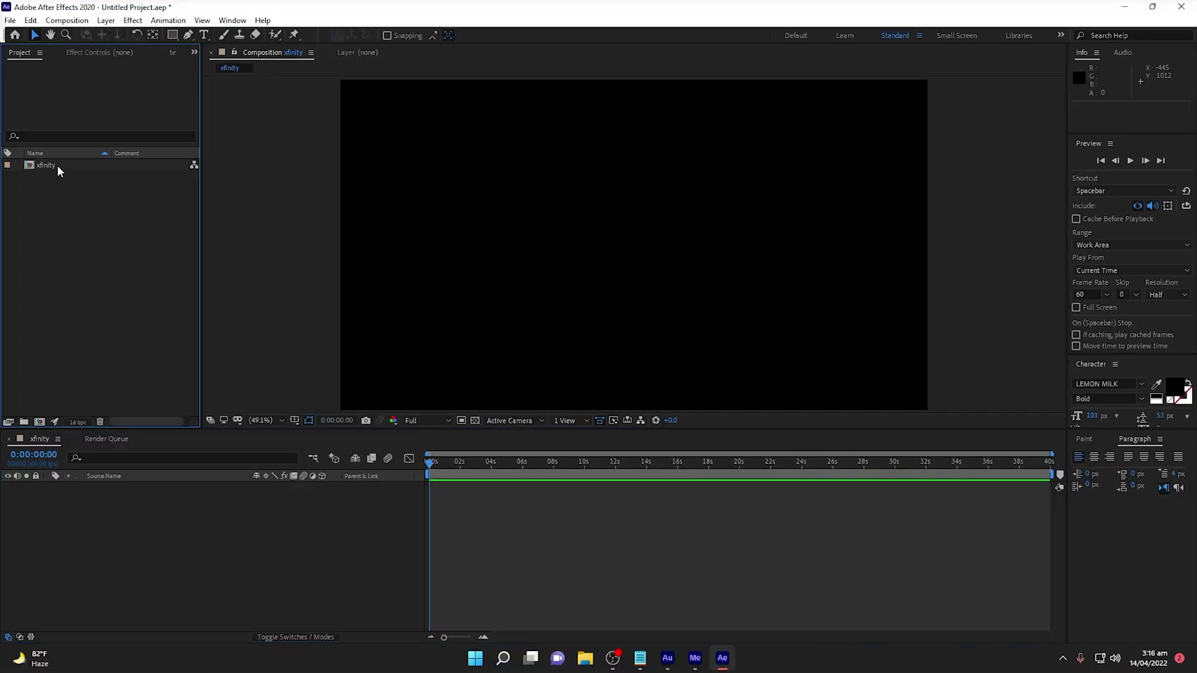
Import Intro_1.wav from the desktop and add it as a layer in the xfinity timeline.
double_click(95, 228)
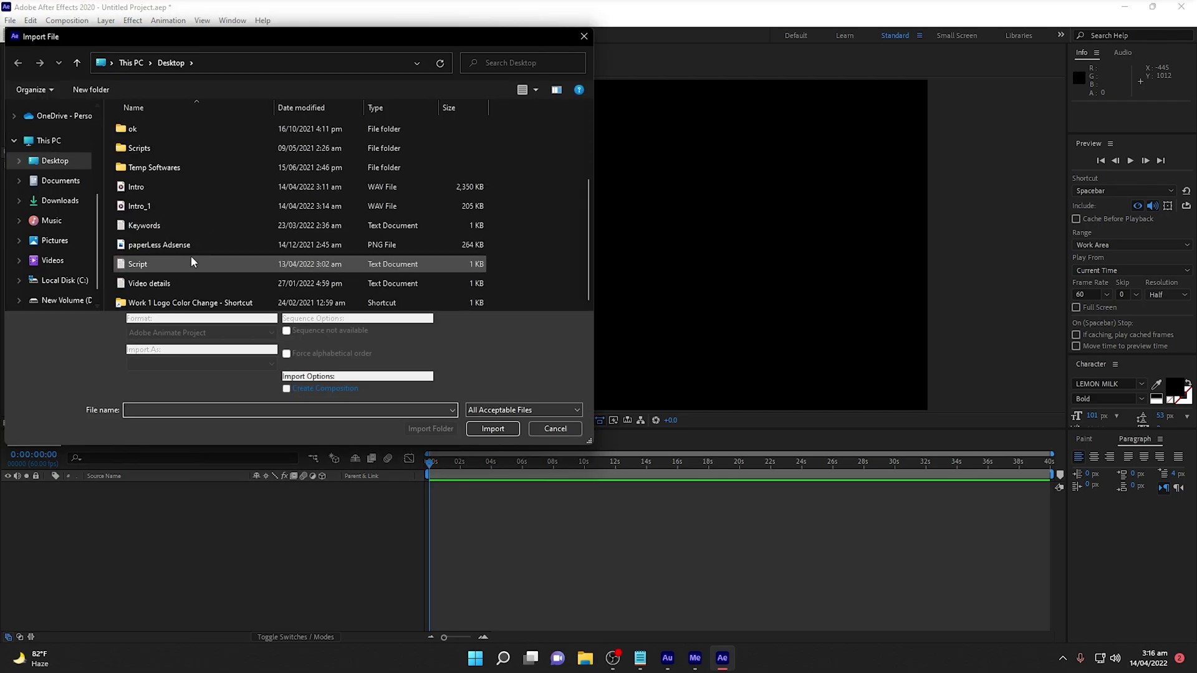
double_click(182, 211)
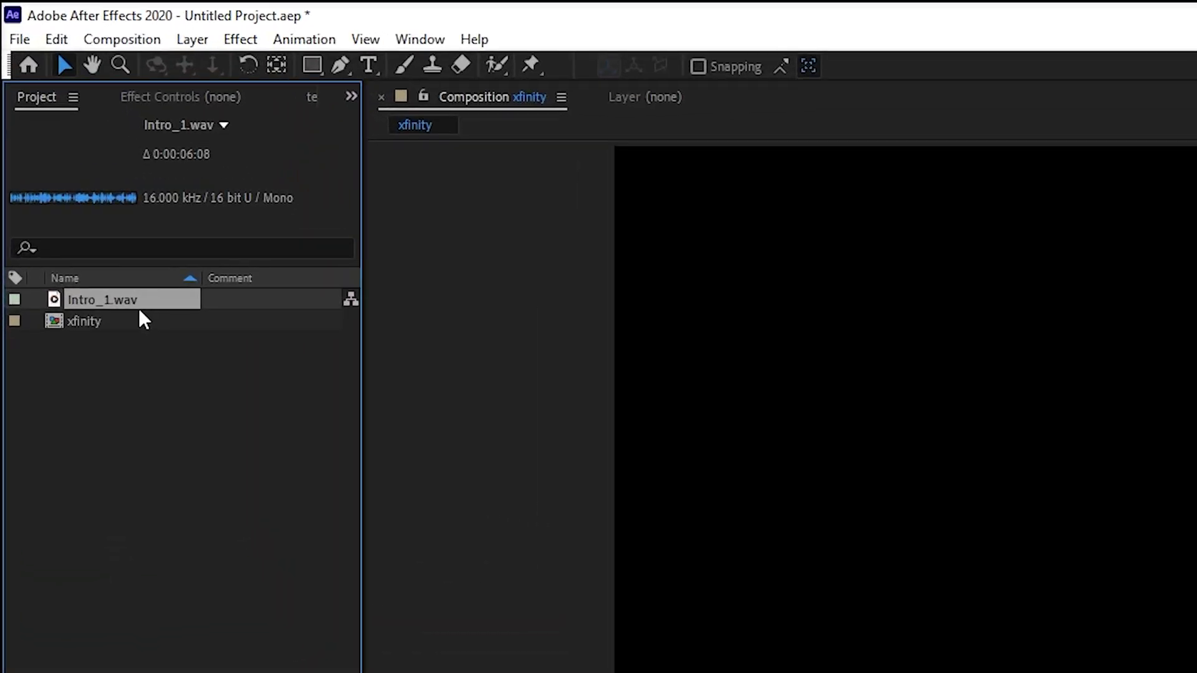
click(60, 178)
click(135, 298)
drag(135, 298, 156, 672)
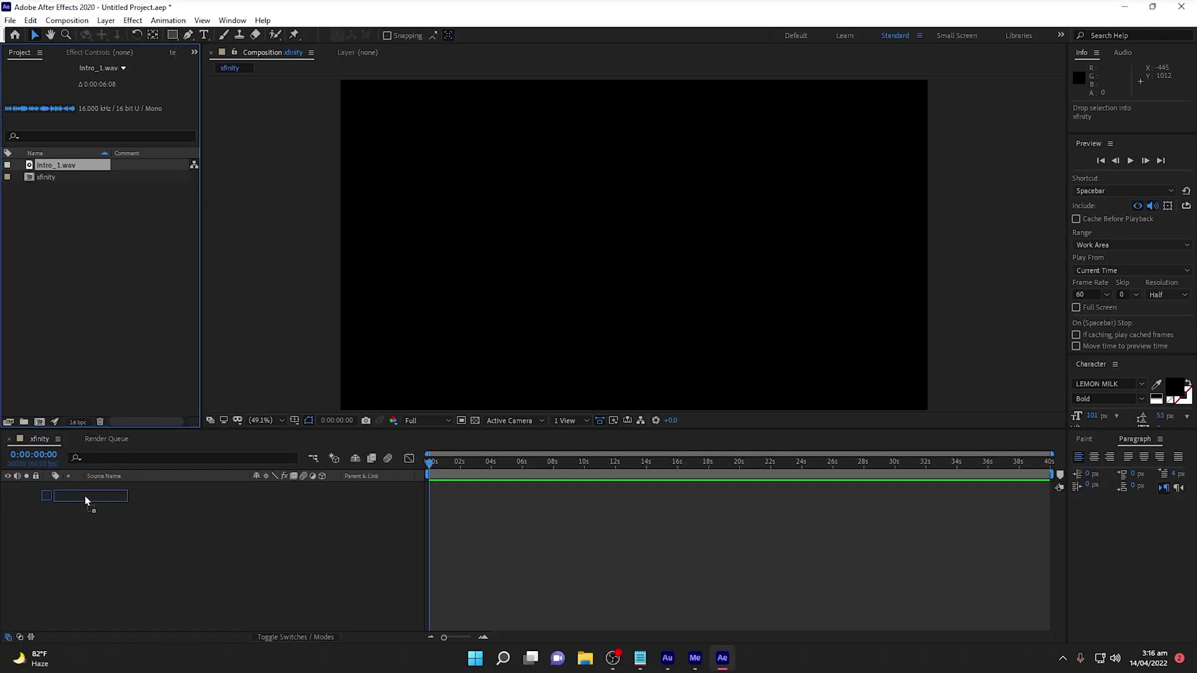
drag(85, 501, 86, 495)
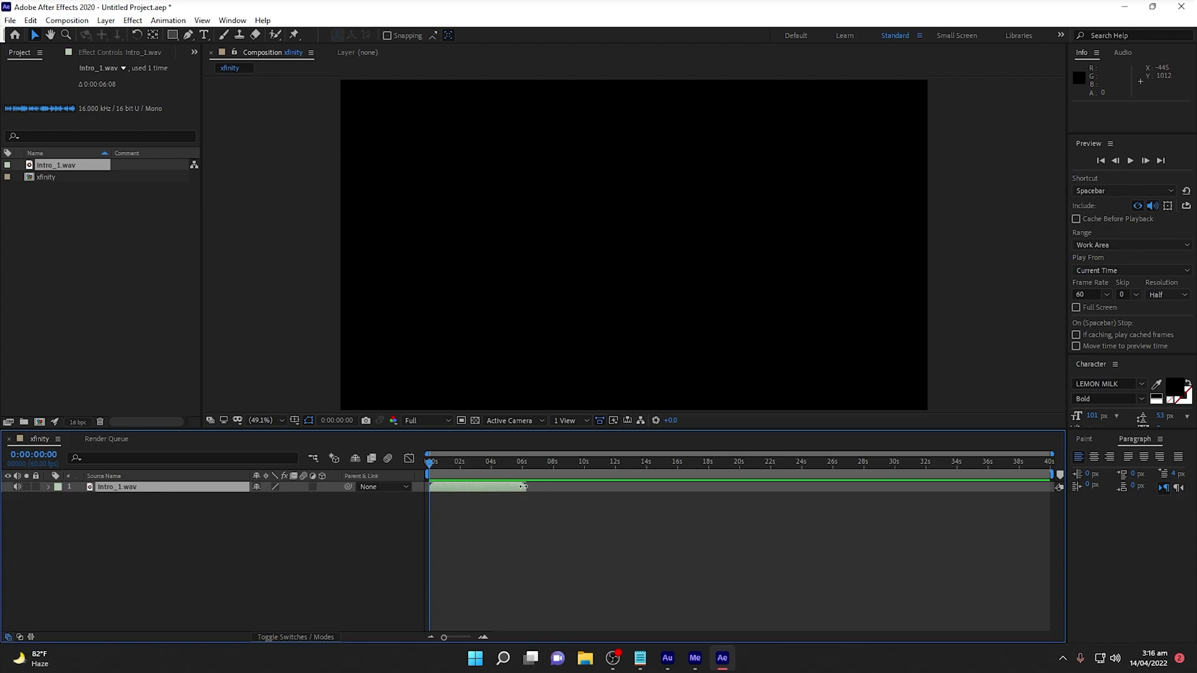
Scrub through the beginning of the audio and place the current time indicator at the first spoken word, 0:00:00:32.
click(508, 625)
scroll(507, 625, up, 5)
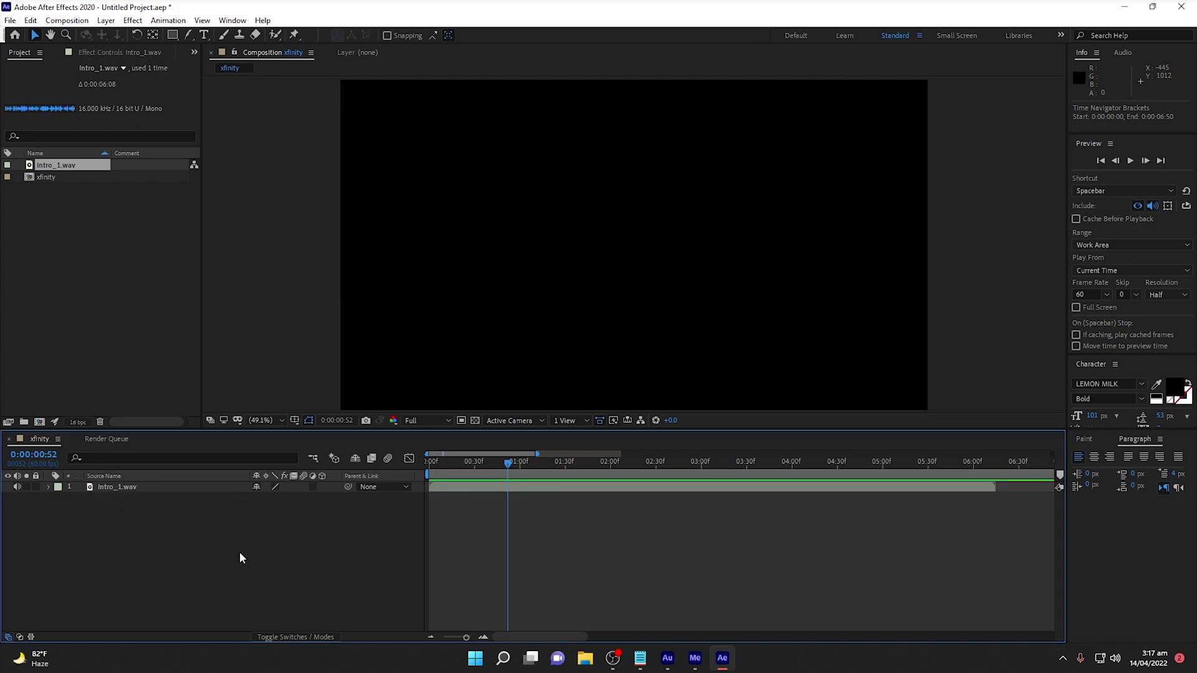
drag(509, 466, 445, 467)
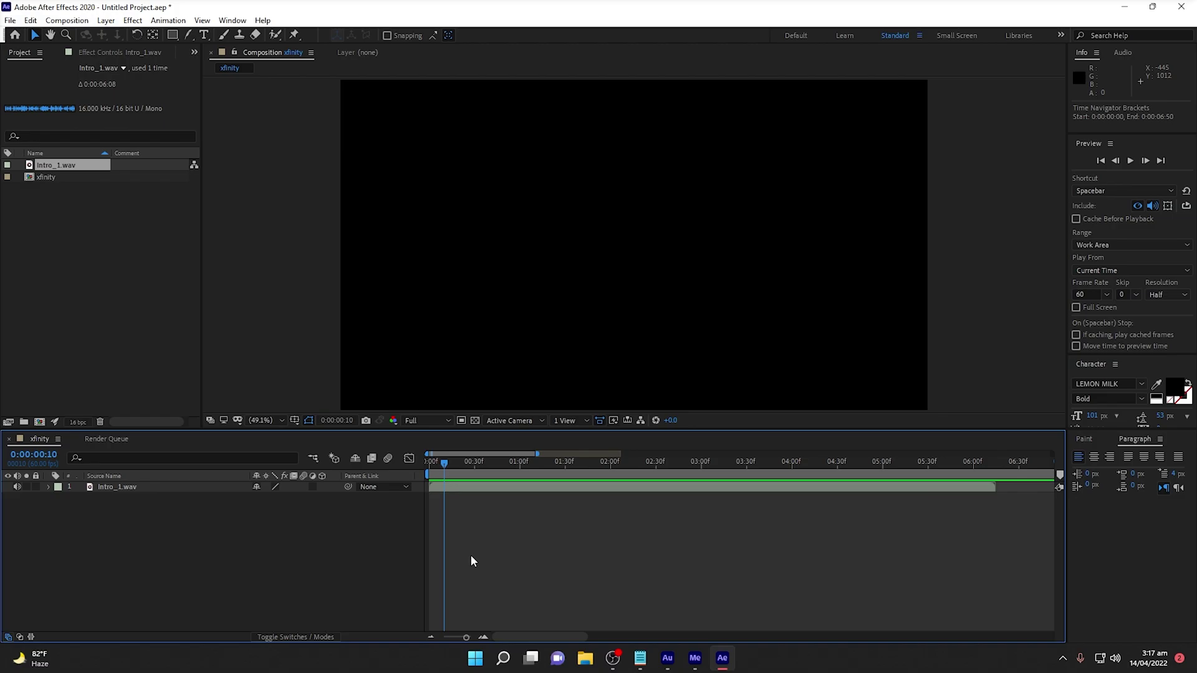
click(433, 465)
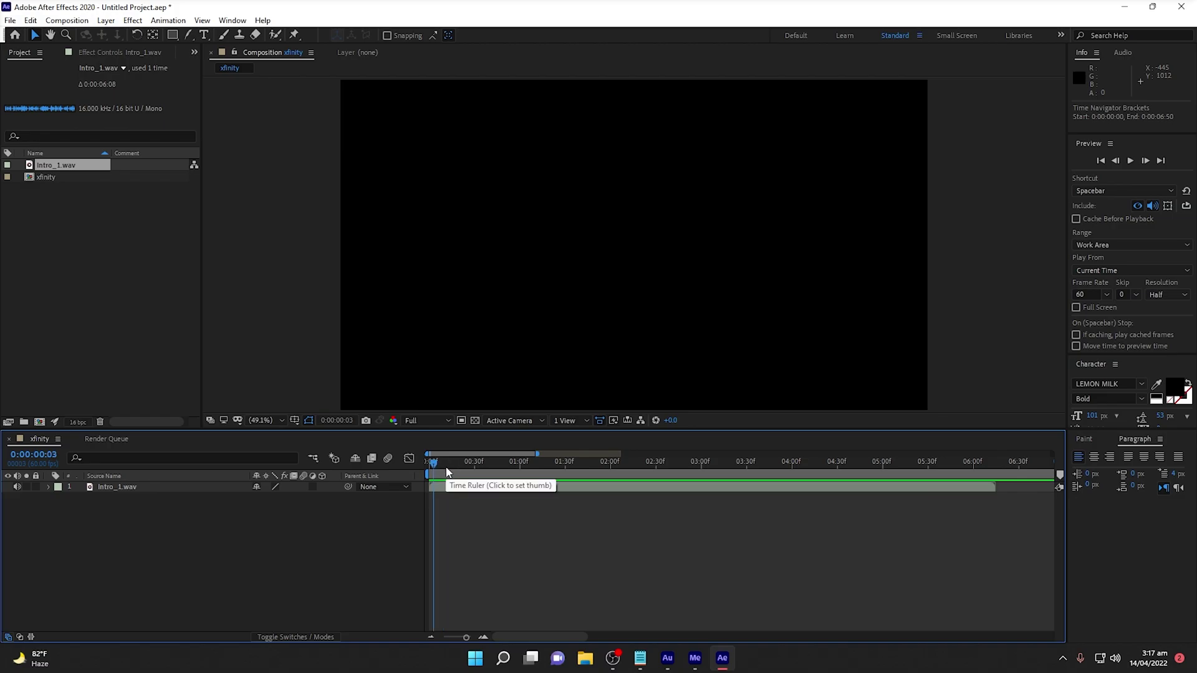
drag(445, 465, 471, 472)
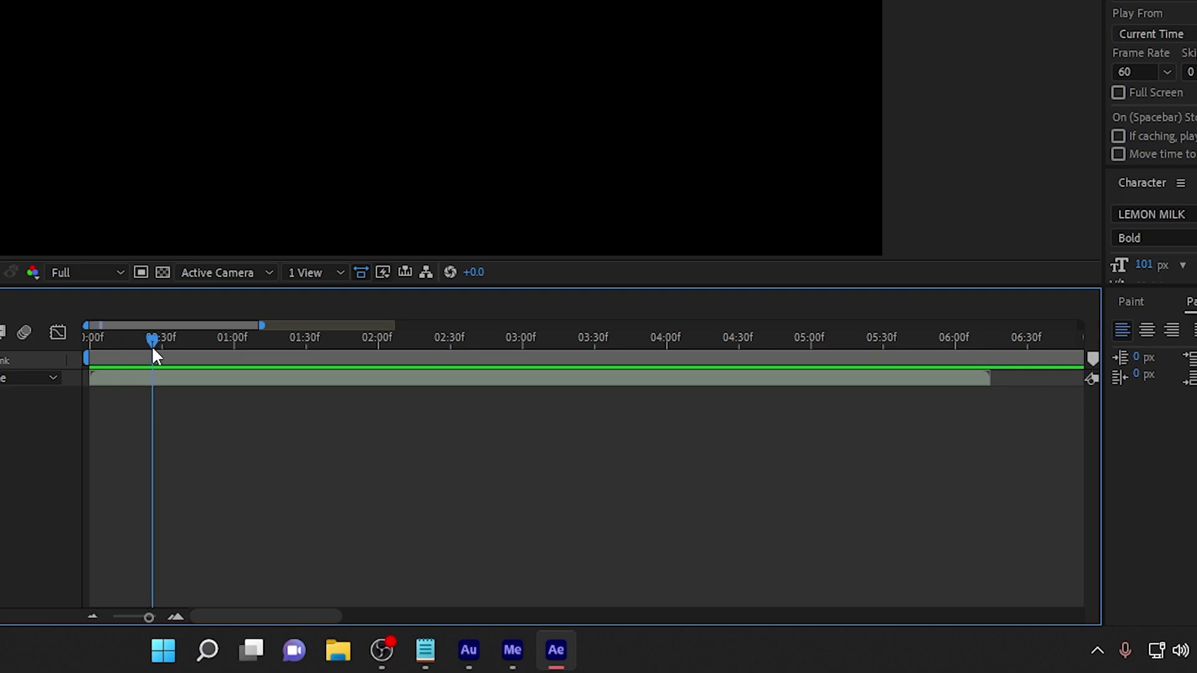
drag(153, 349, 159, 352)
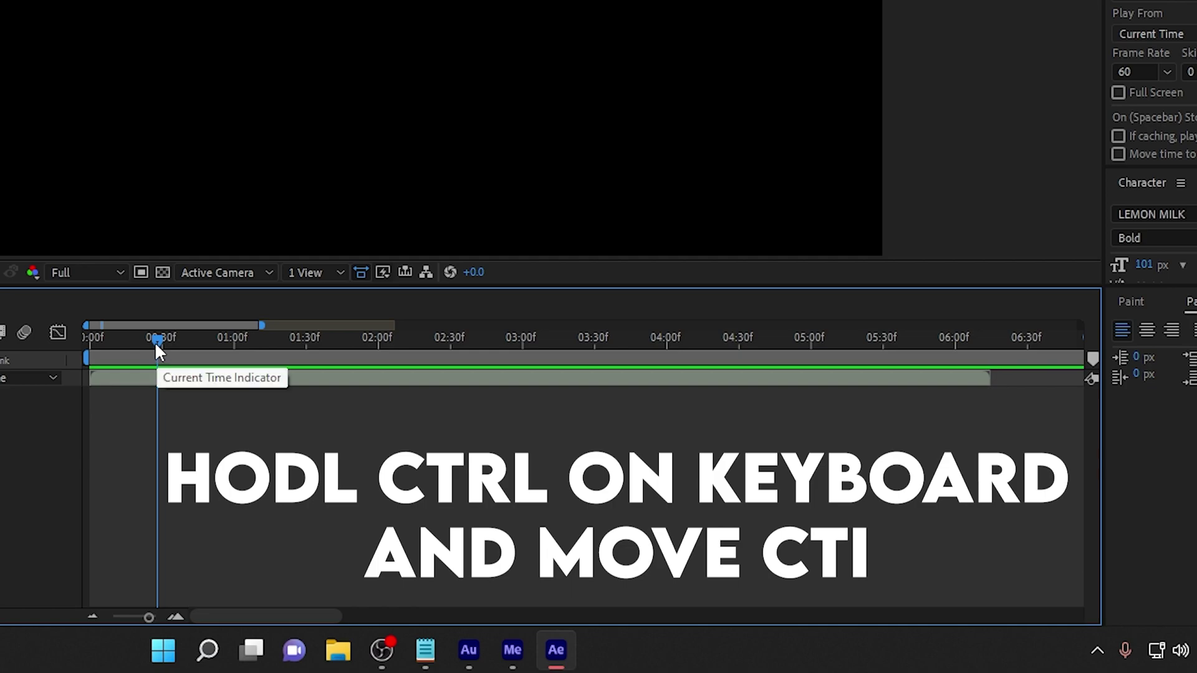
drag(156, 343, 167, 342)
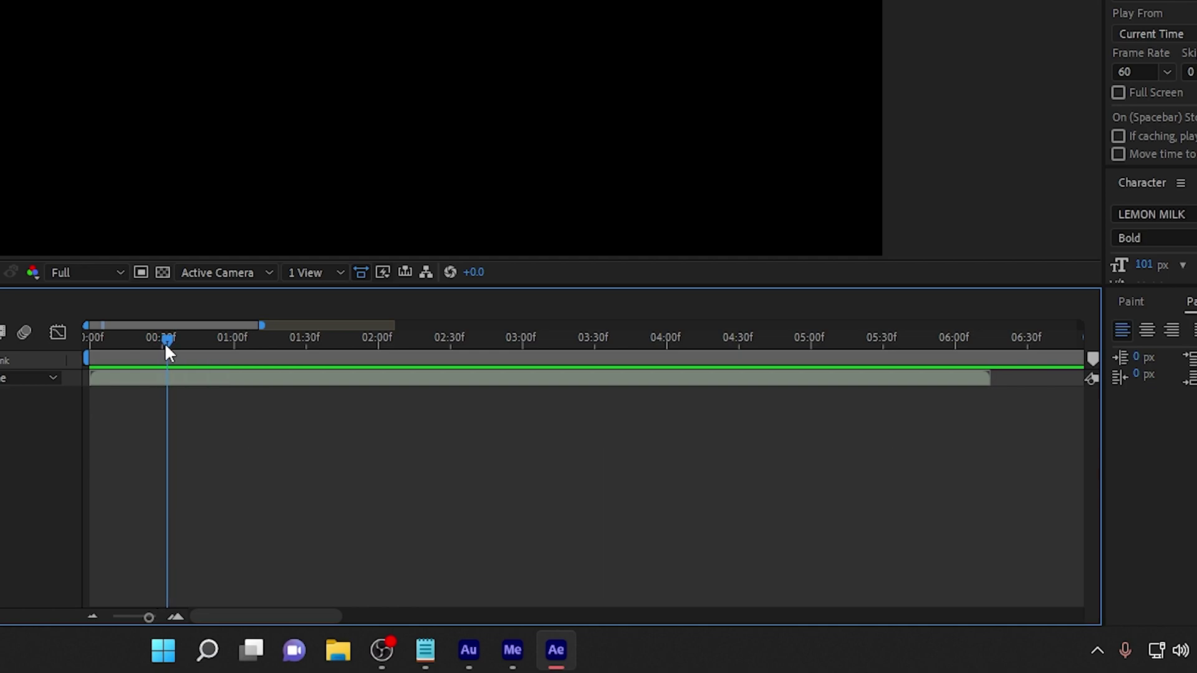
Add a layer marker to the Intro_1.wav layer at 0:00:00:32 with the comment "Today".
click(171, 379)
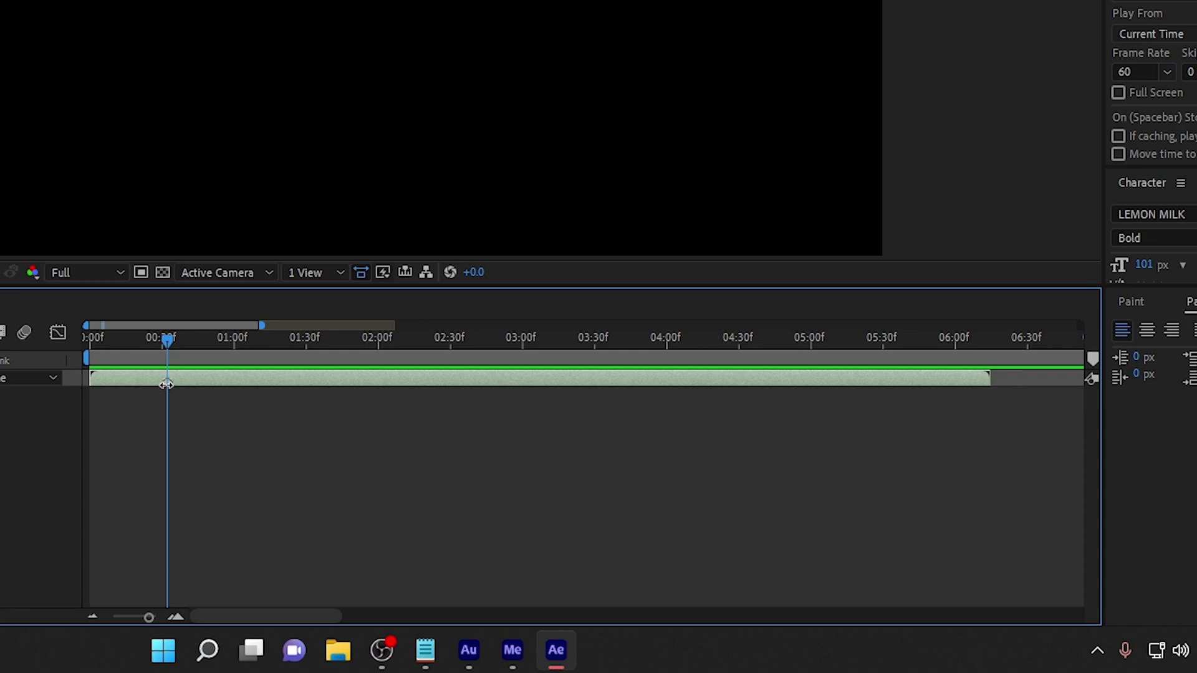
double_click(166, 382)
click(233, 238)
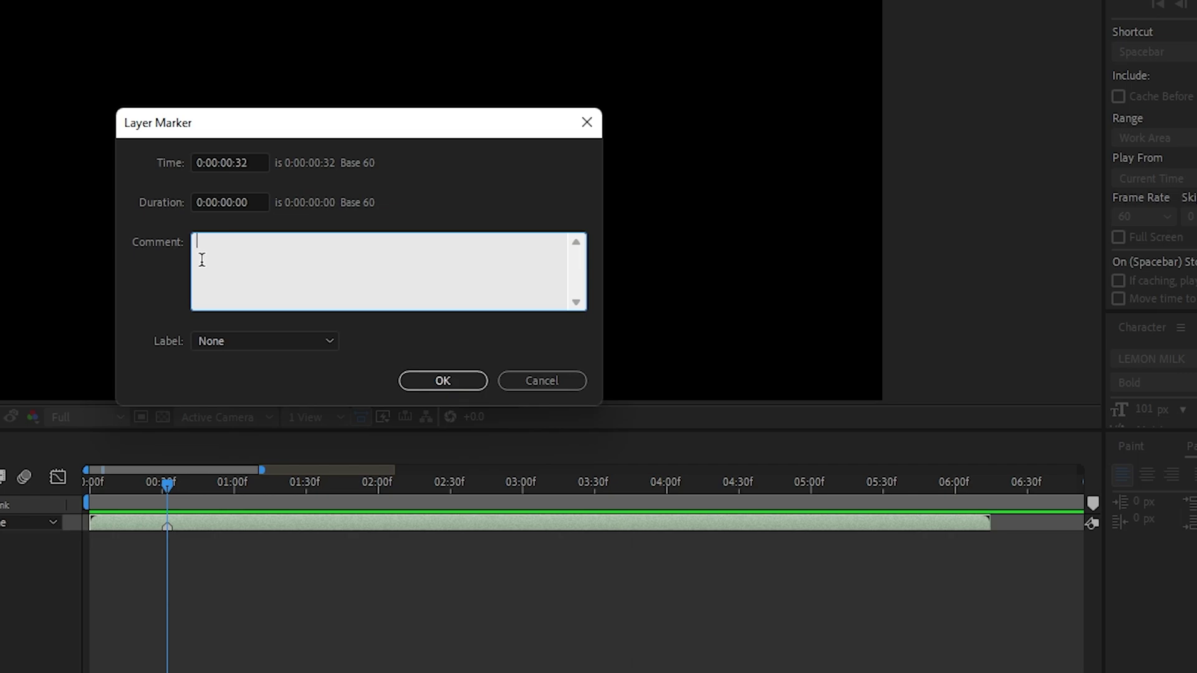
text(T)
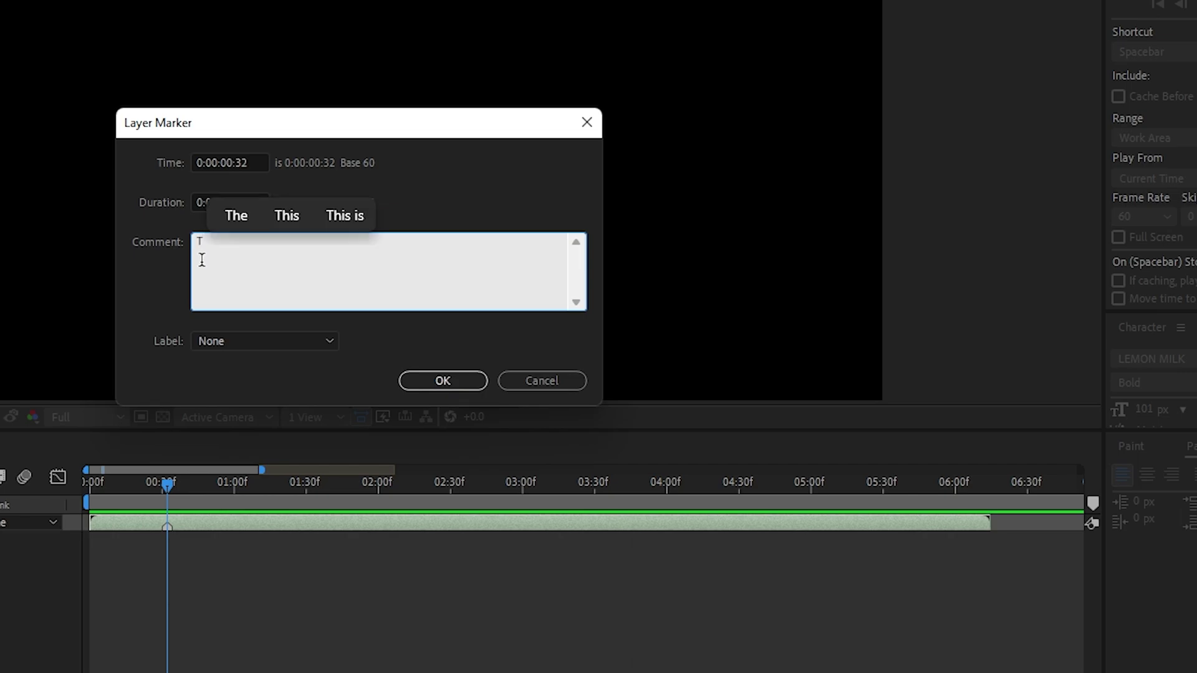
text(oday)
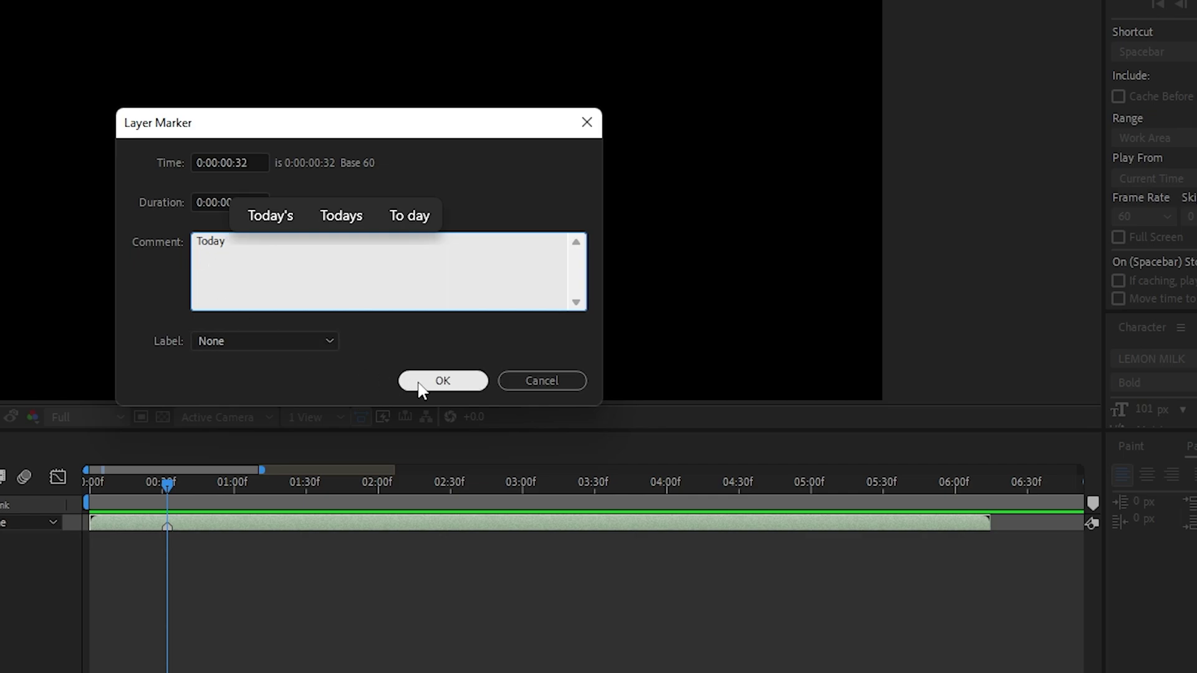
click(419, 383)
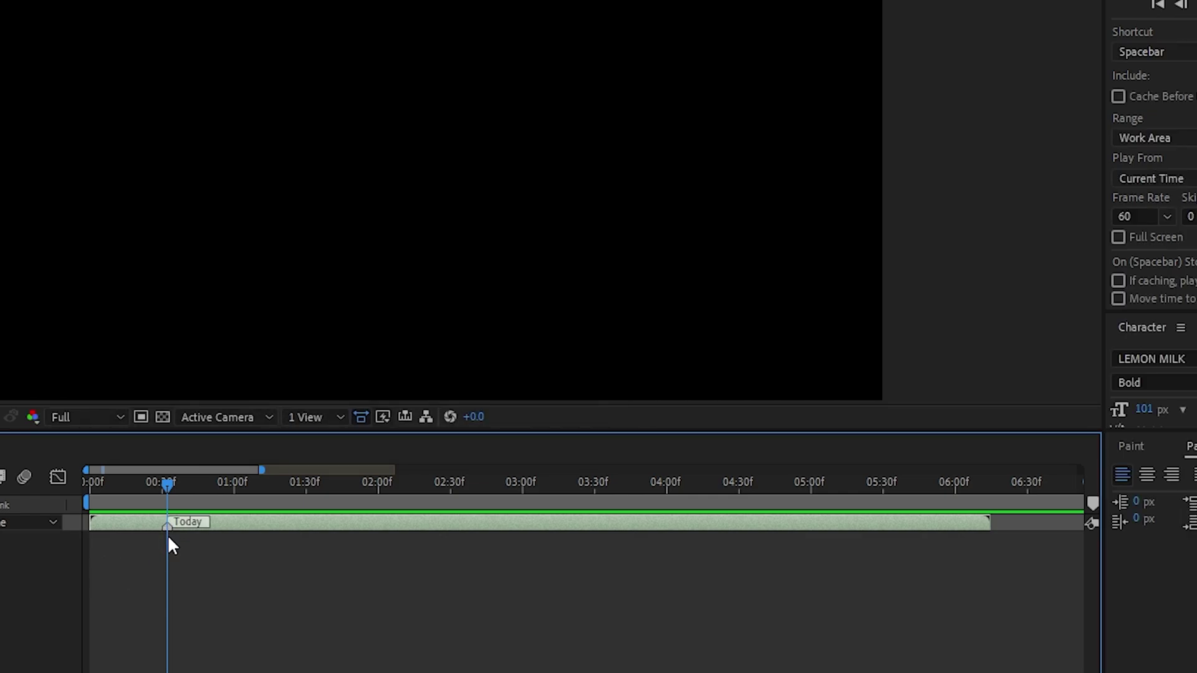
Review the comment in the settings of the "Today" layer marker.
double_click(167, 526)
click(251, 249)
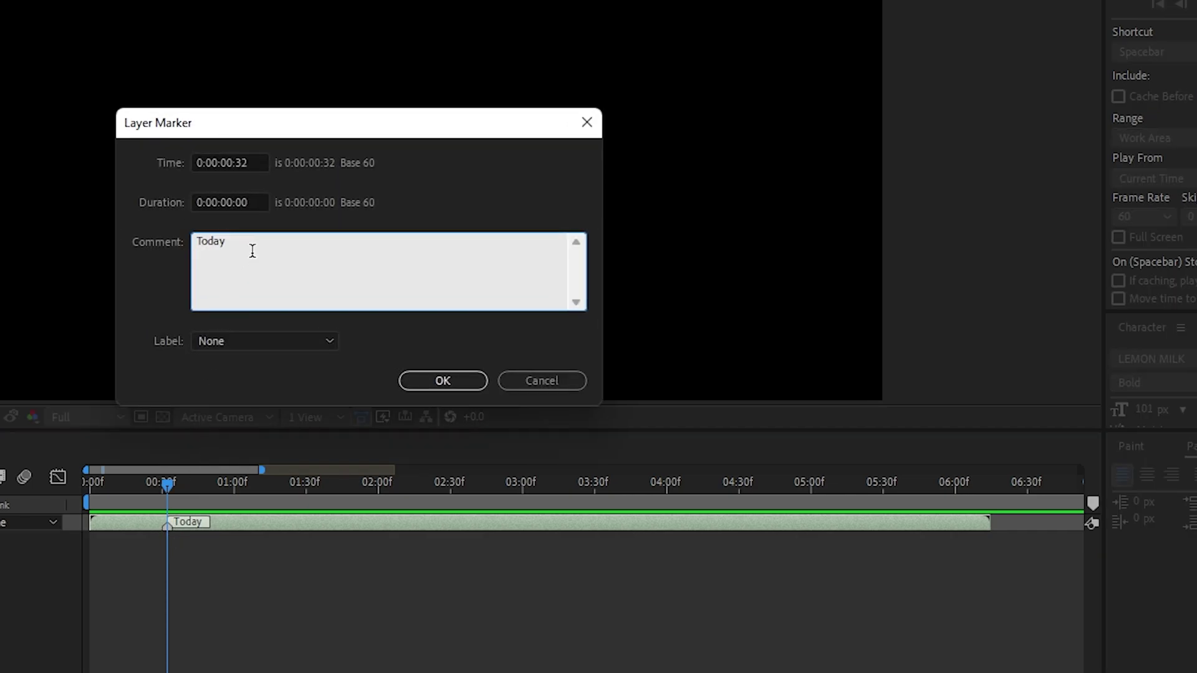
click(417, 381)
Scrub to the second spoken word just after 01:00f and add a layer marker there with the comment "I".
mouse_move(168, 483)
mouse_down()
mouse_move(151, 478)
mouse_move(167, 484)
mouse_up()
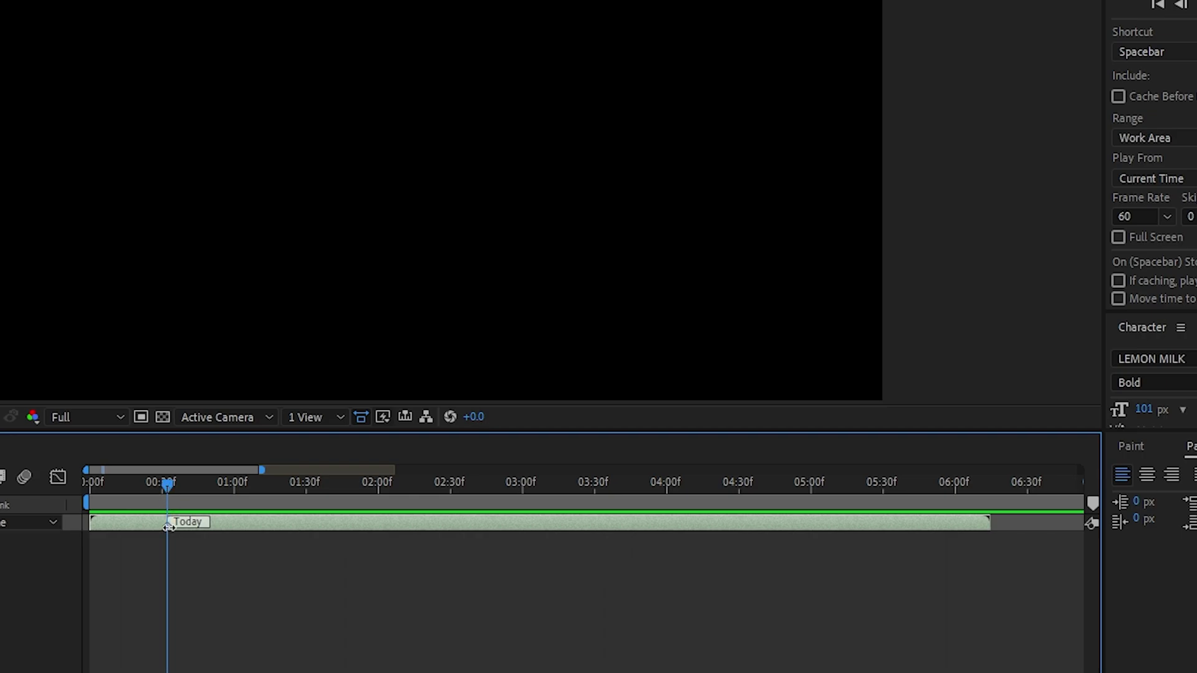
mouse_move(164, 490)
mouse_down()
mouse_move(234, 504)
mouse_move(244, 491)
mouse_up()
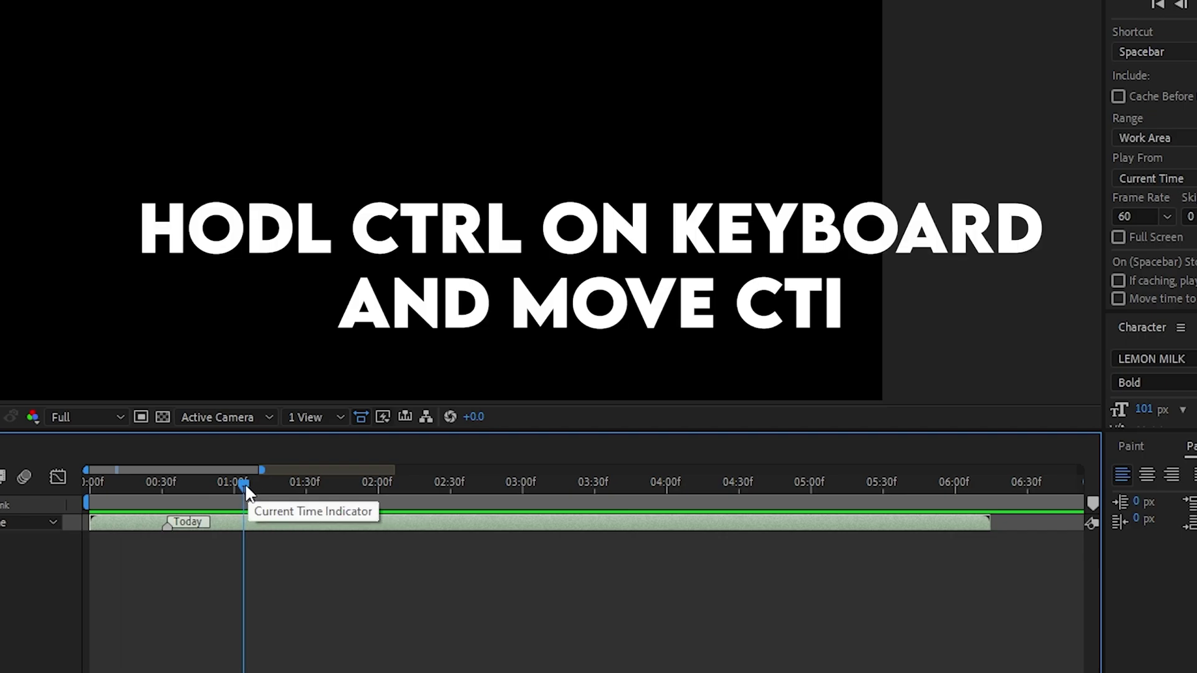
double_click(243, 526)
text(I)
click(441, 381)
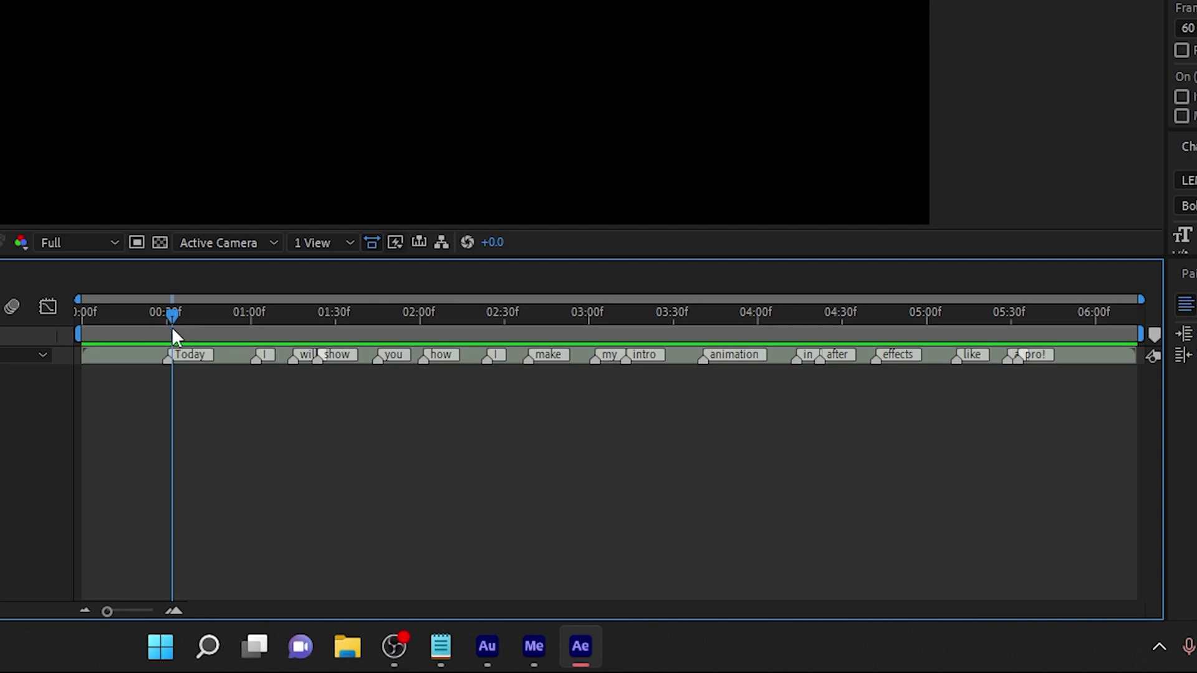
Scrub the audio around the "Today" marker to check that it lines up with the spoken word.
click(167, 313)
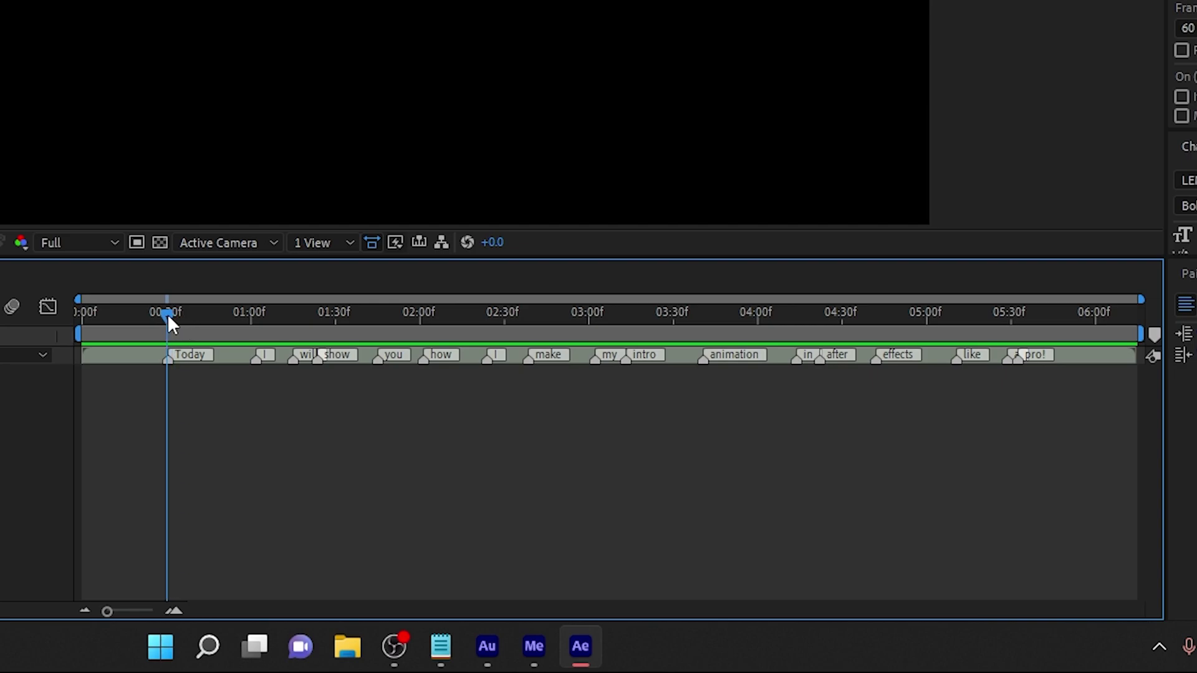
click(168, 313)
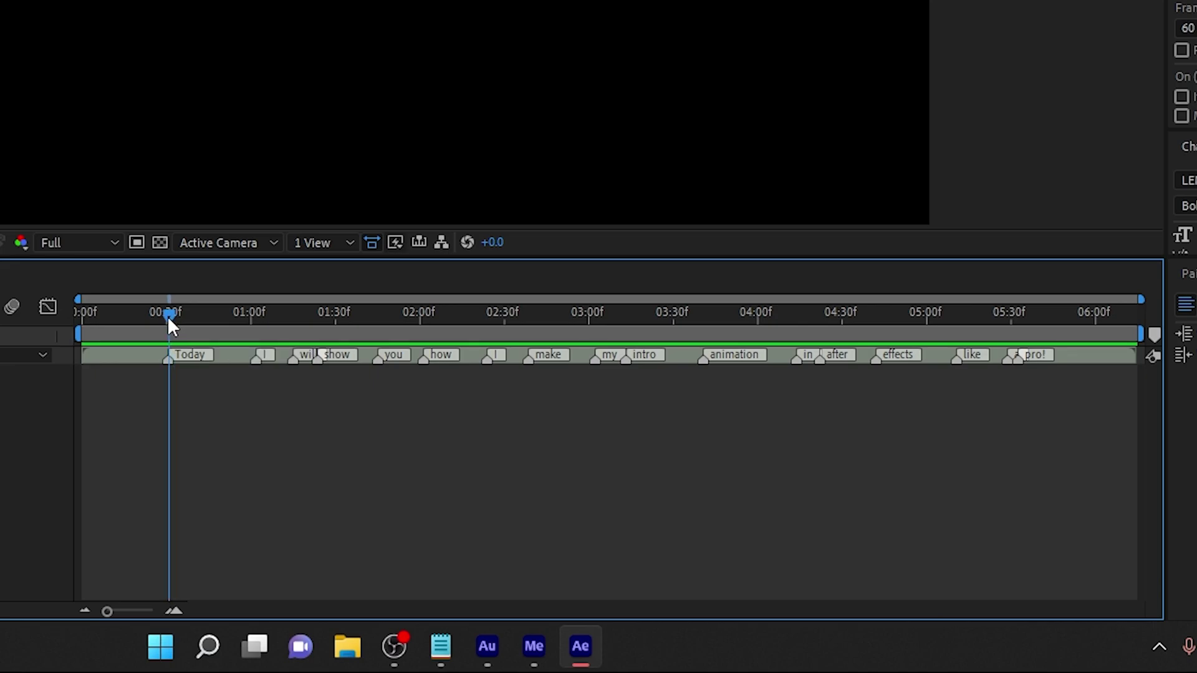
drag(169, 317, 133, 297)
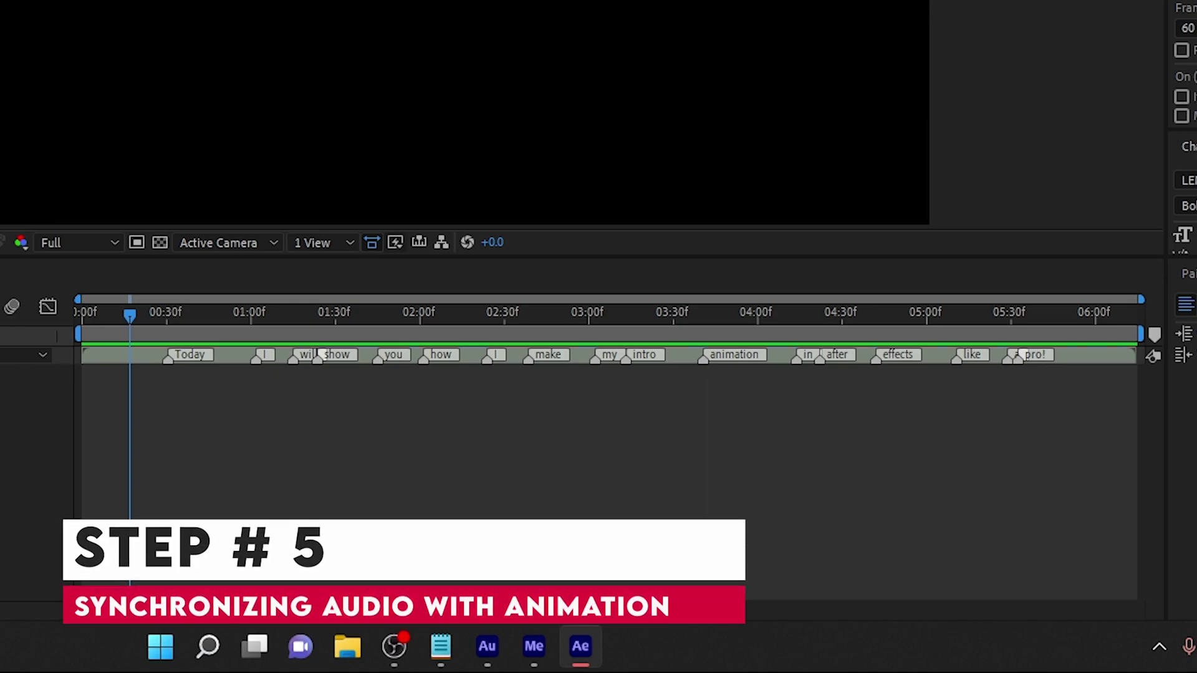
click(172, 317)
drag(174, 317, 168, 318)
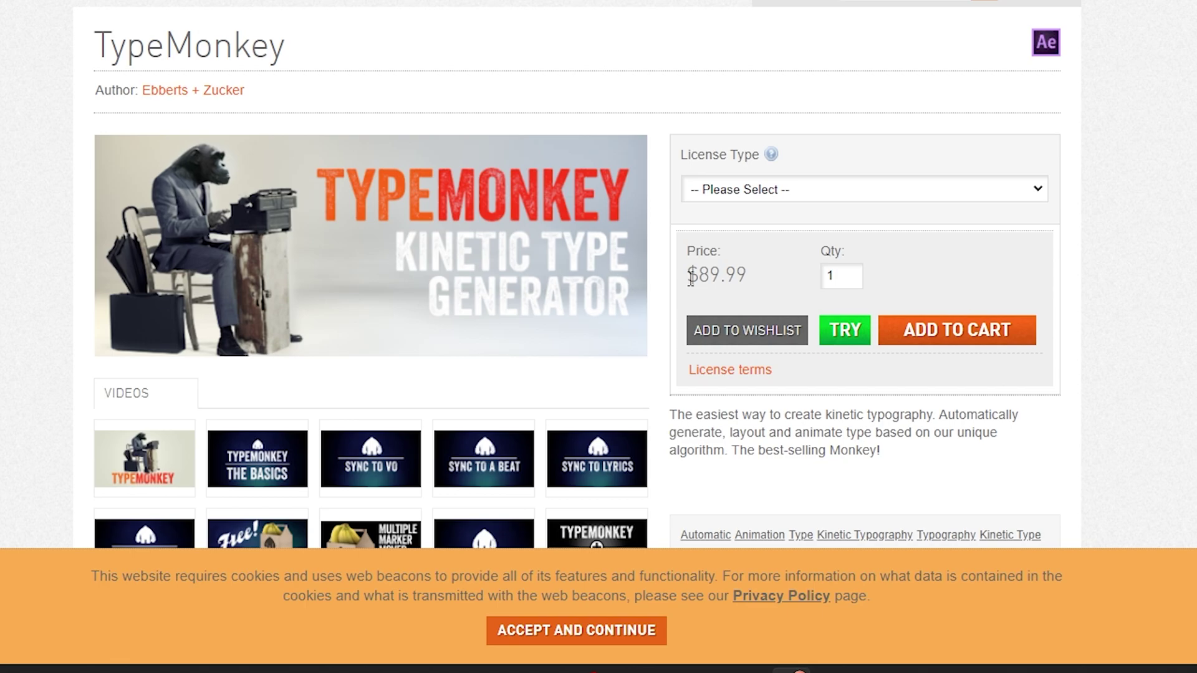
Examine the license type options on the TypeMonkey product page in the browser.
click(776, 191)
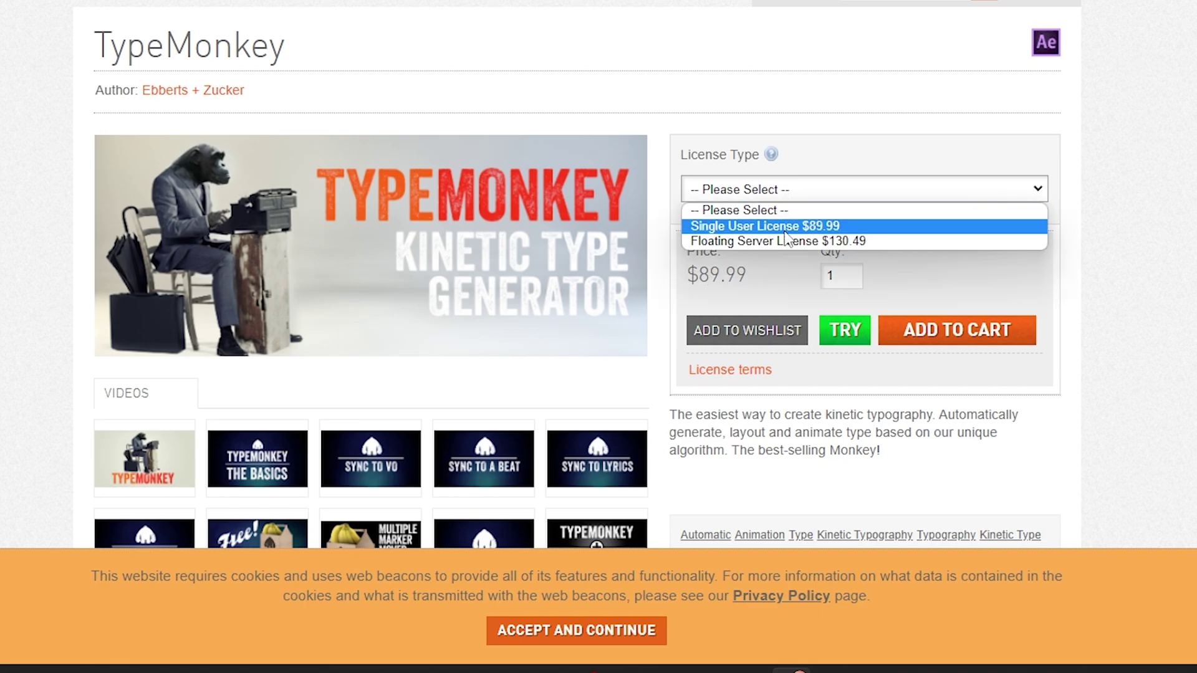
click(731, 244)
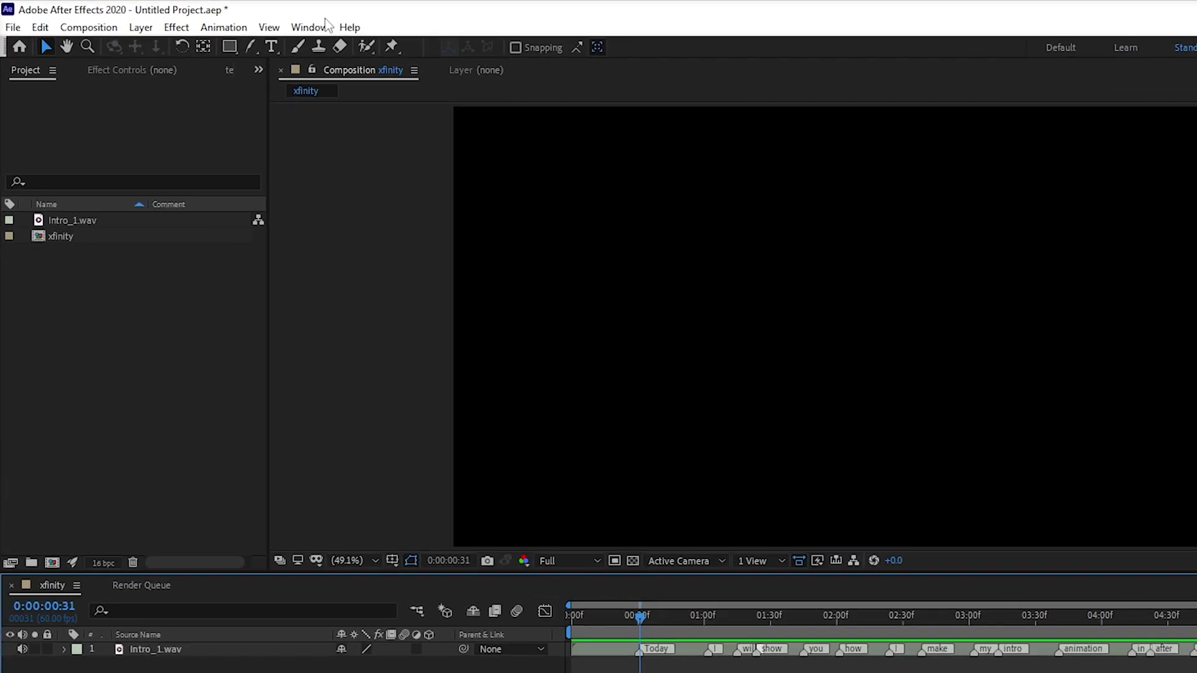
Open the TypeMonkey.jsxbin script in After Effects, then reposition its floating window and make it taller.
click(232, 19)
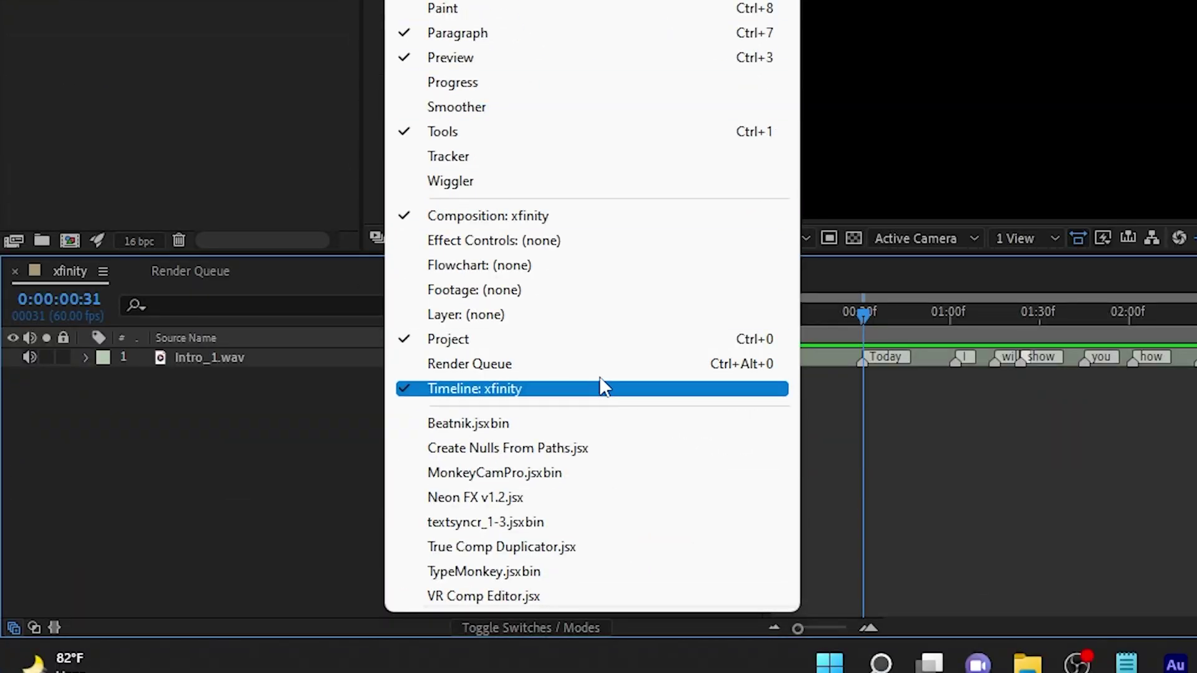
click(518, 572)
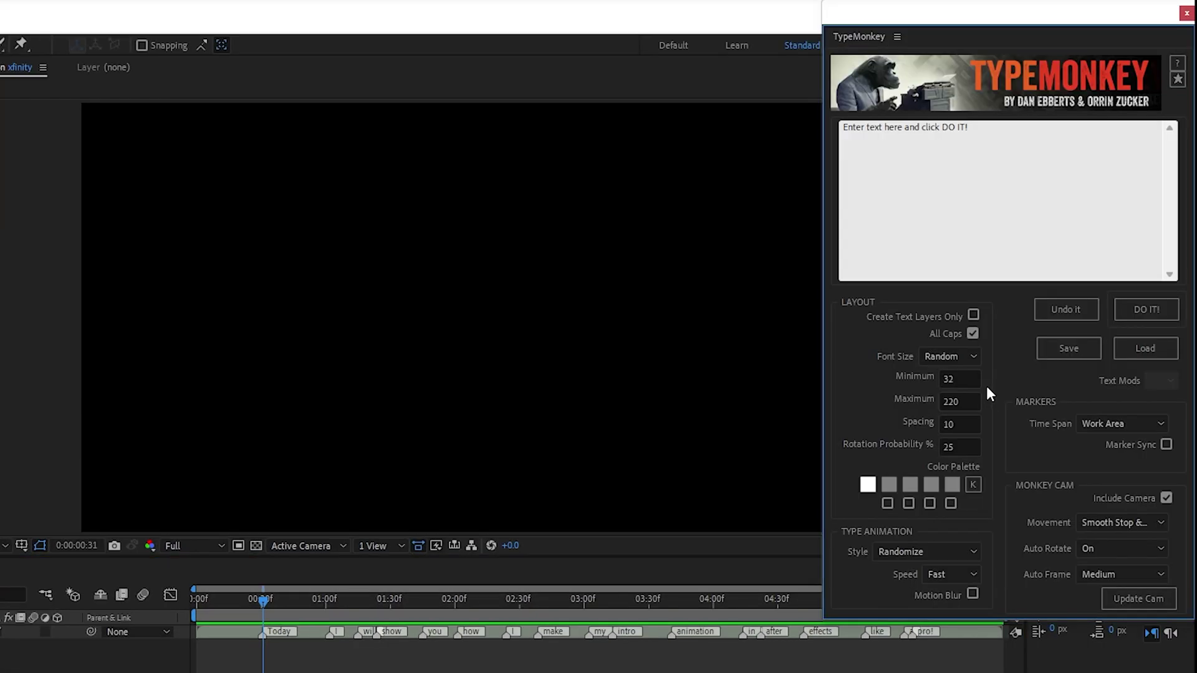
drag(1004, 18, 986, 21)
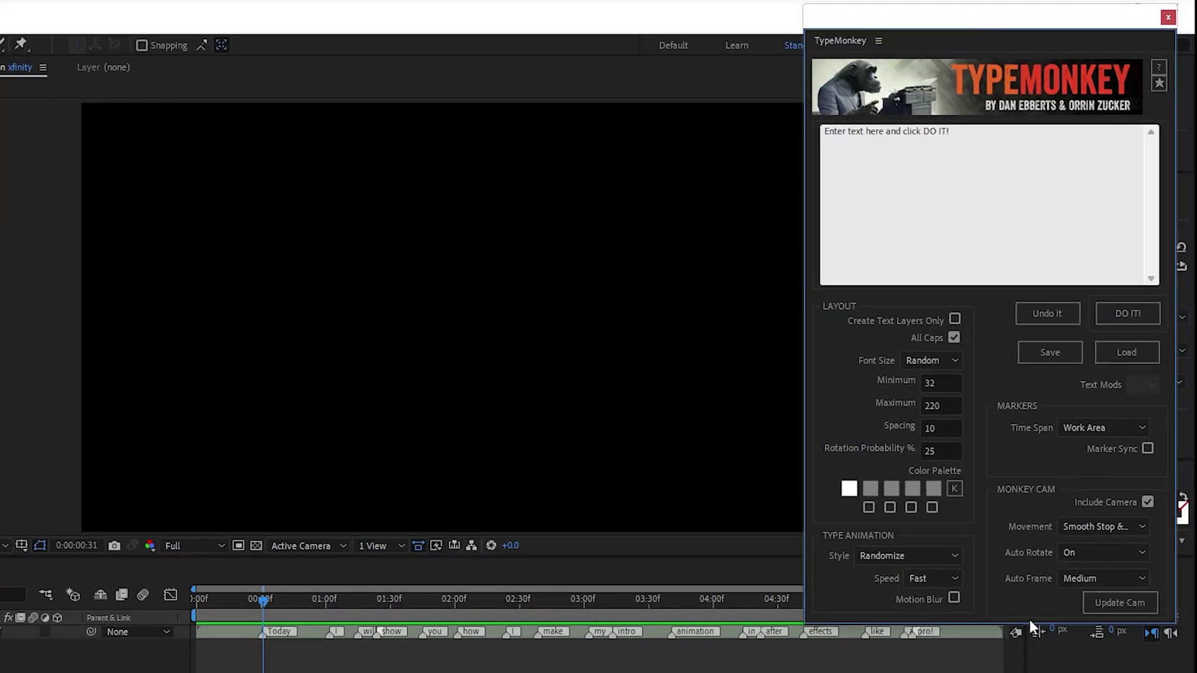
drag(1010, 622, 1010, 653)
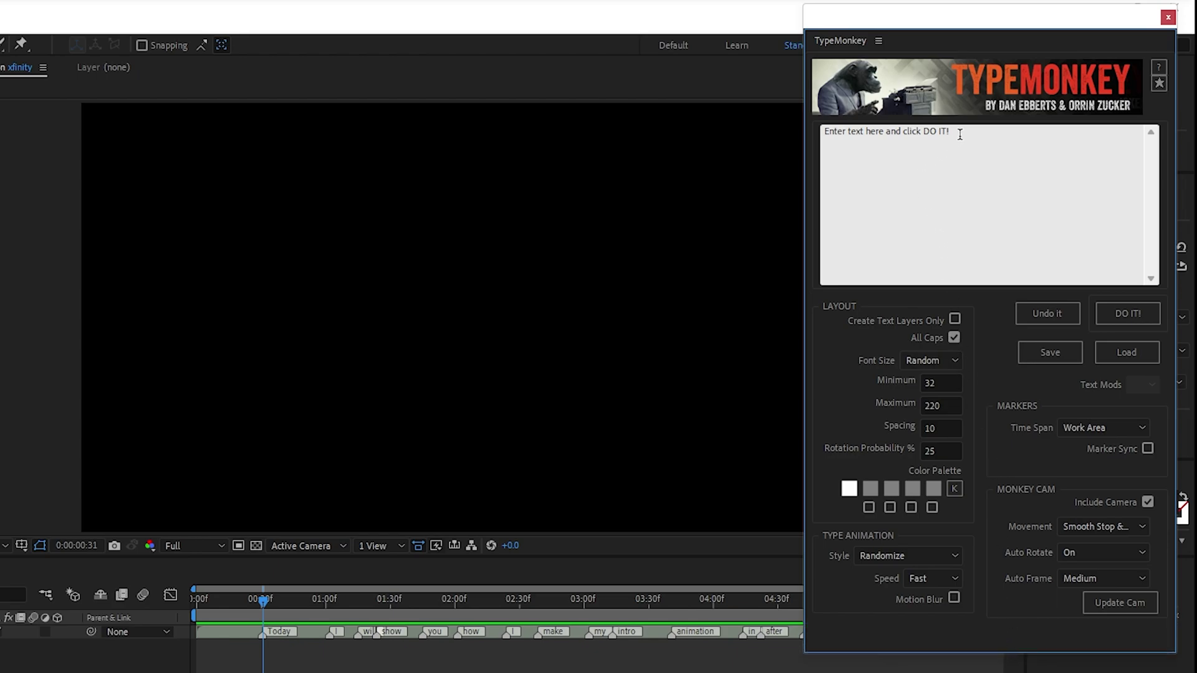
Replace TypeMonkey's placeholder text with "Today I will show you how I make my intro animation in after effects like a pro!" from the Notepad script.
drag(960, 133, 832, 135)
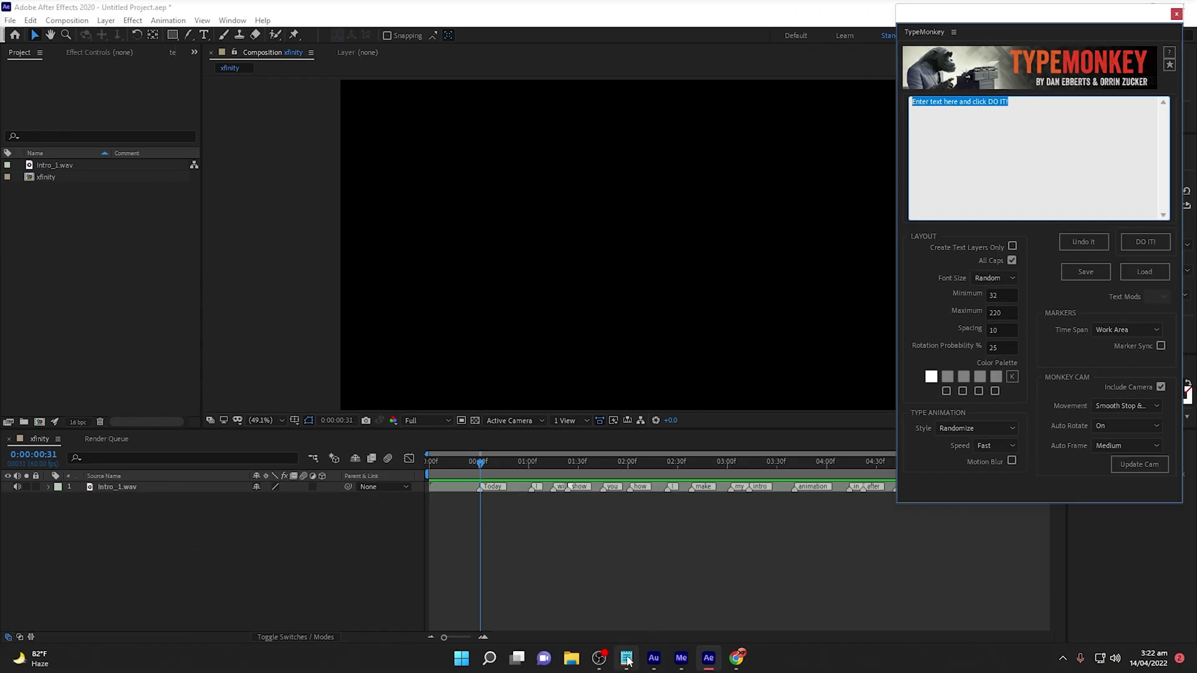
click(627, 657)
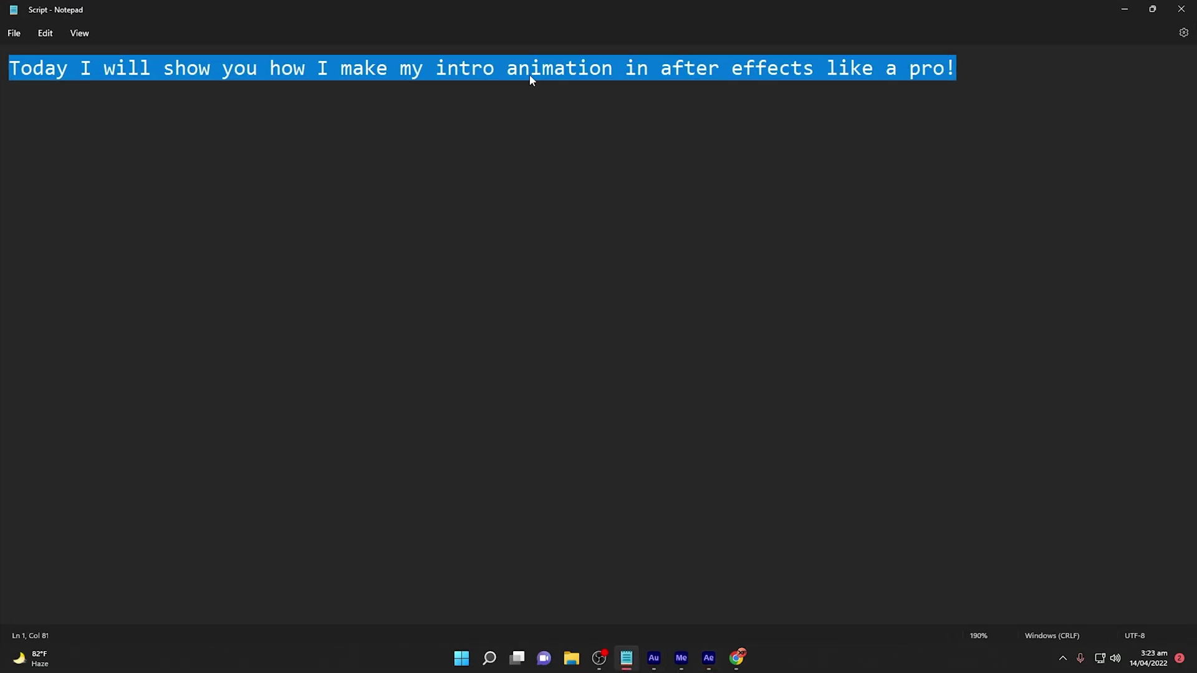
click(1123, 9)
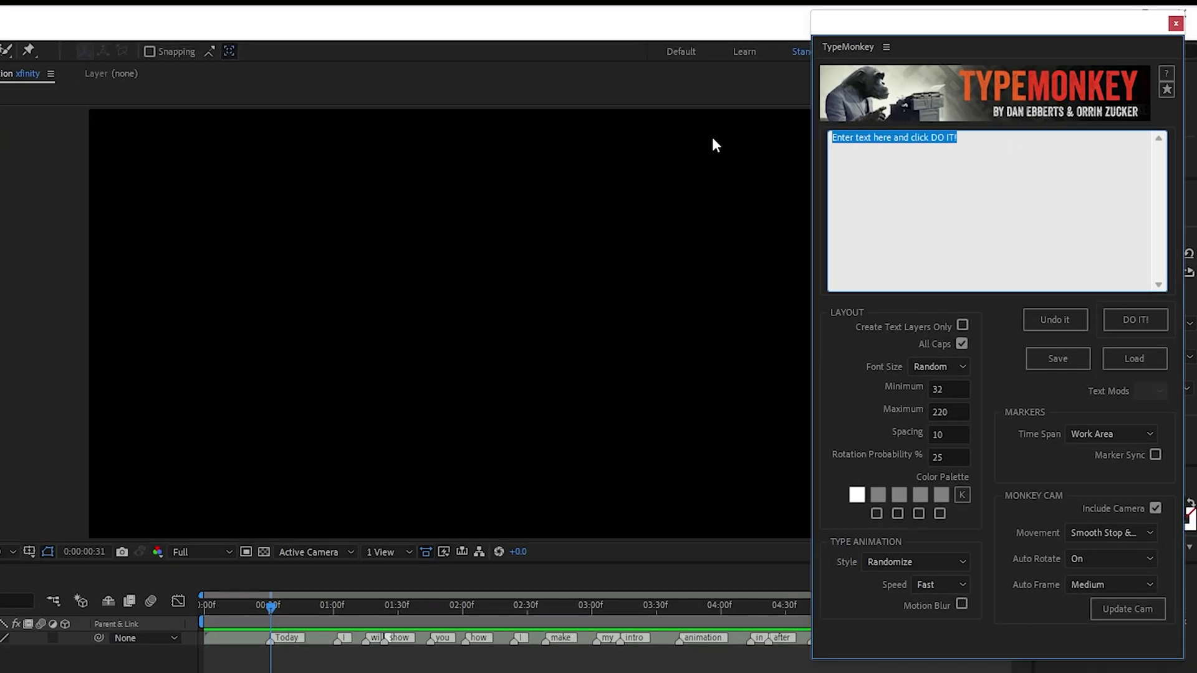
text(Today I will show you how I make my intro animation in after effects like a pro!)
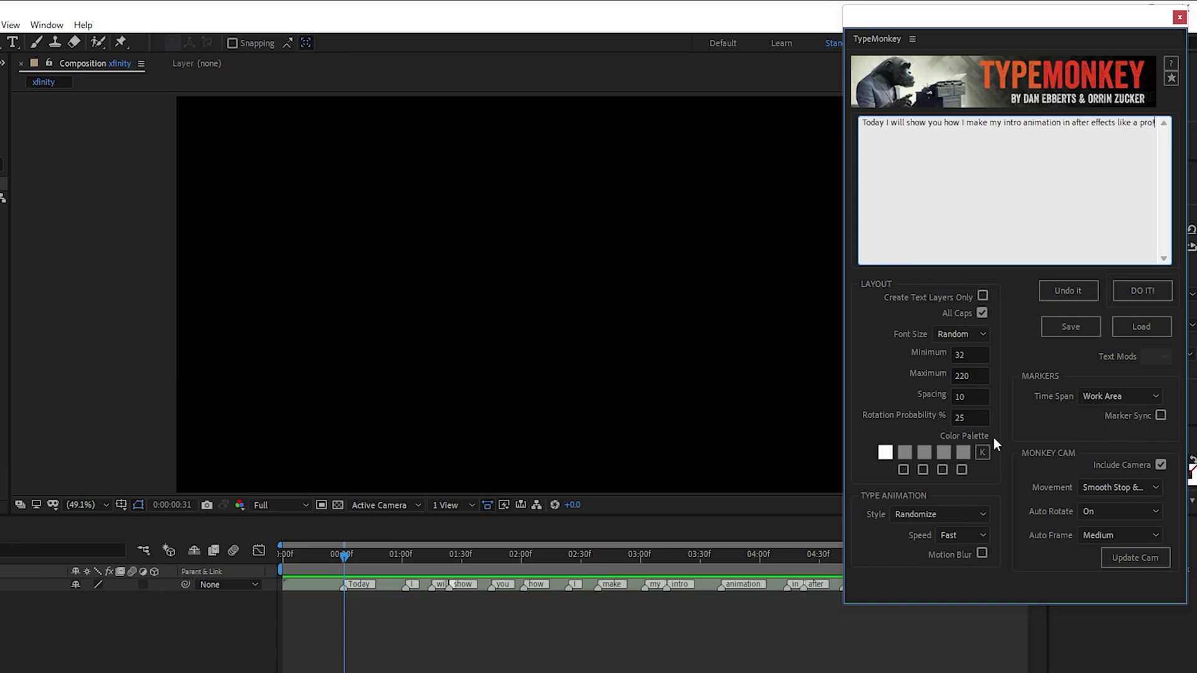
Set TypeMonkey's first palette color to blue (RGB 0, 128, 255) and enable Motion Blur for the type animation.
click(886, 453)
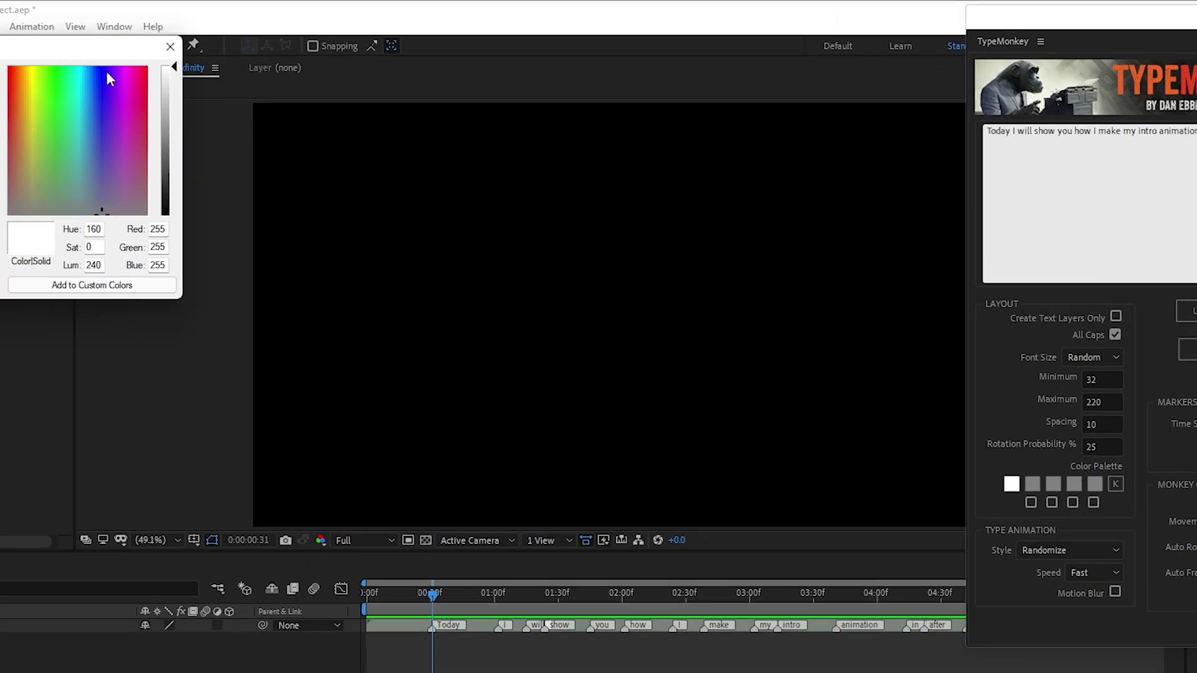
click(0, 81)
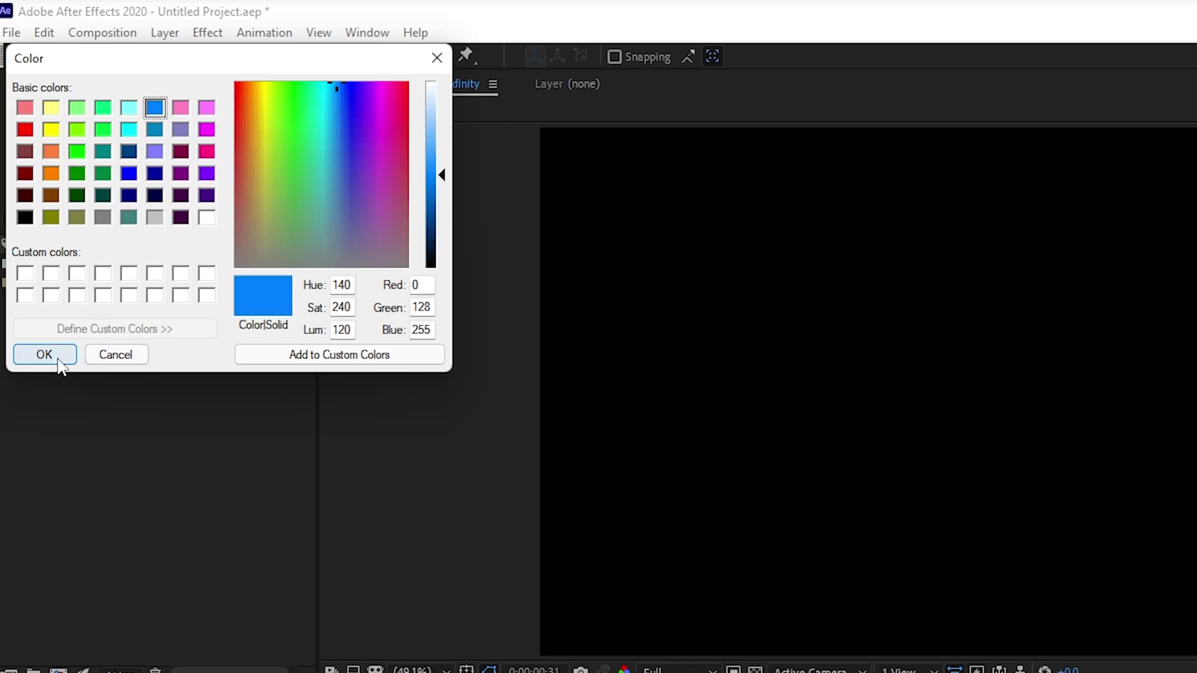
click(59, 355)
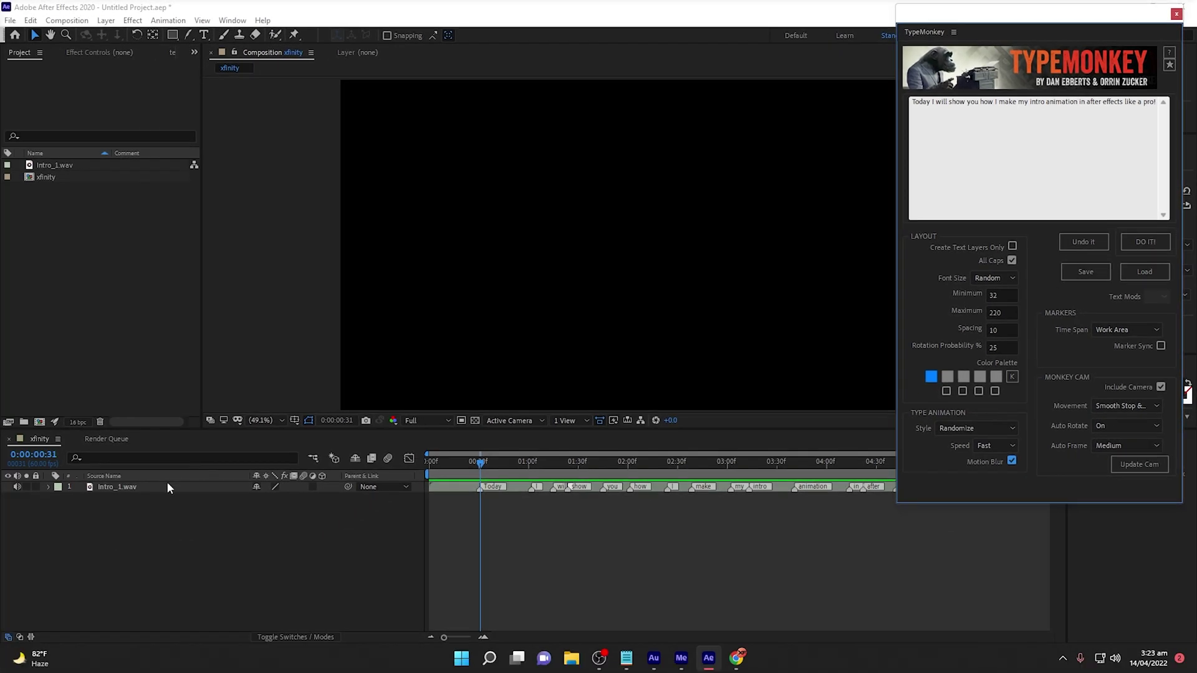
Generate the TypeMonkey text animation with Marker Sync enabled and Intro_1.wav as the marker guide layer, then close the script window.
click(166, 486)
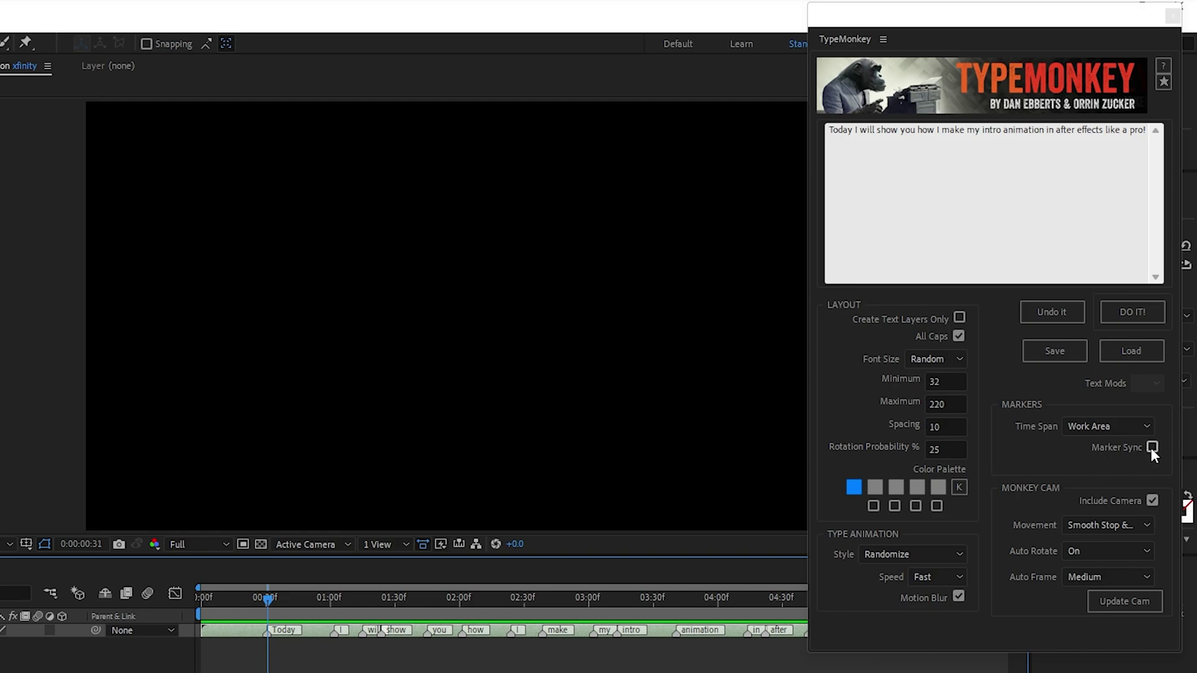
click(1150, 447)
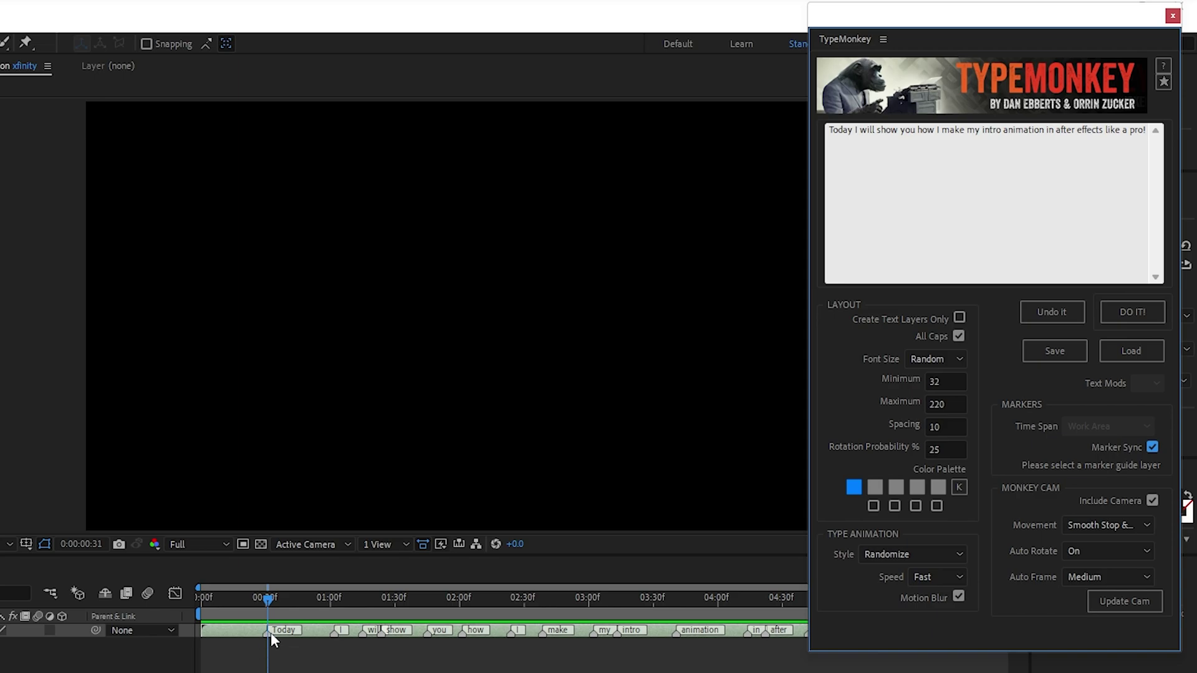
drag(831, 130, 1148, 130)
click(1034, 128)
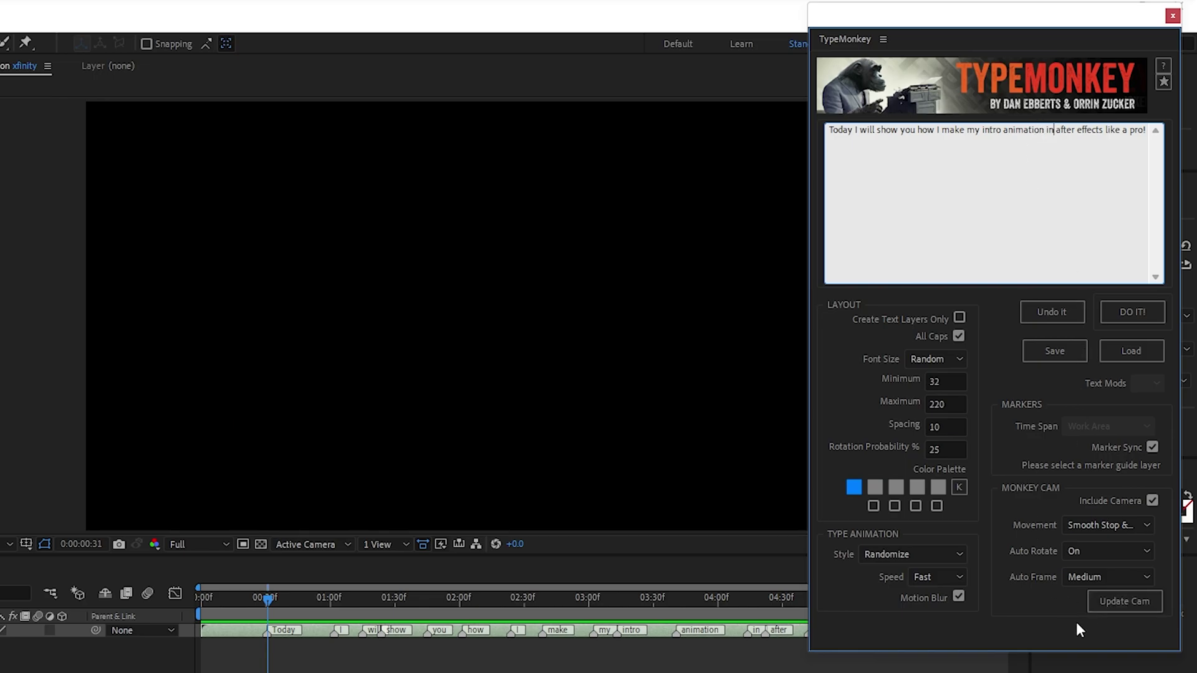
click(1131, 312)
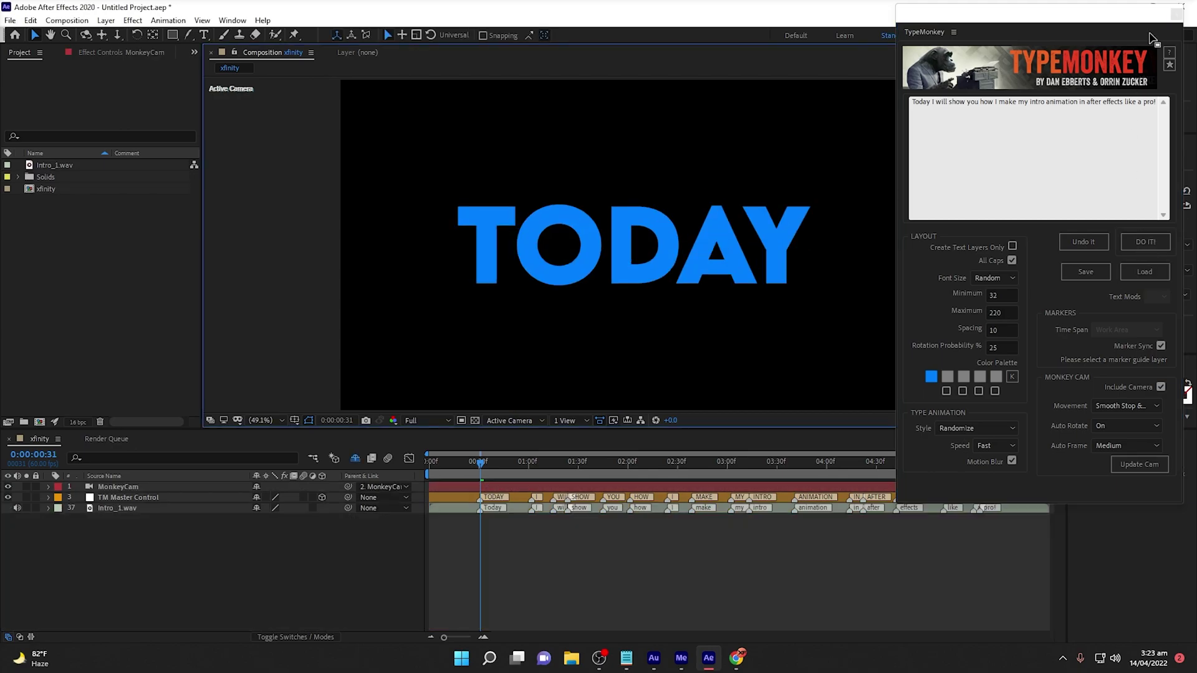
click(1176, 14)
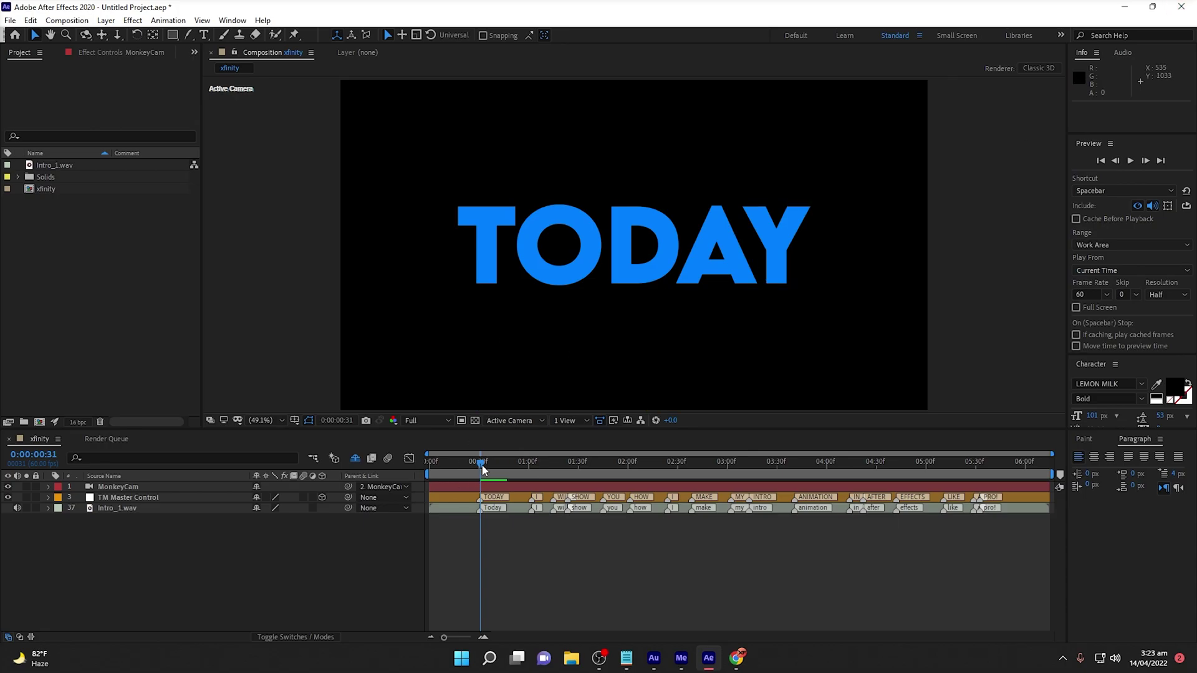
Play and scrub through the generated text animation from the start to the final "PRO!" to check its sync with the voice.
click(482, 464)
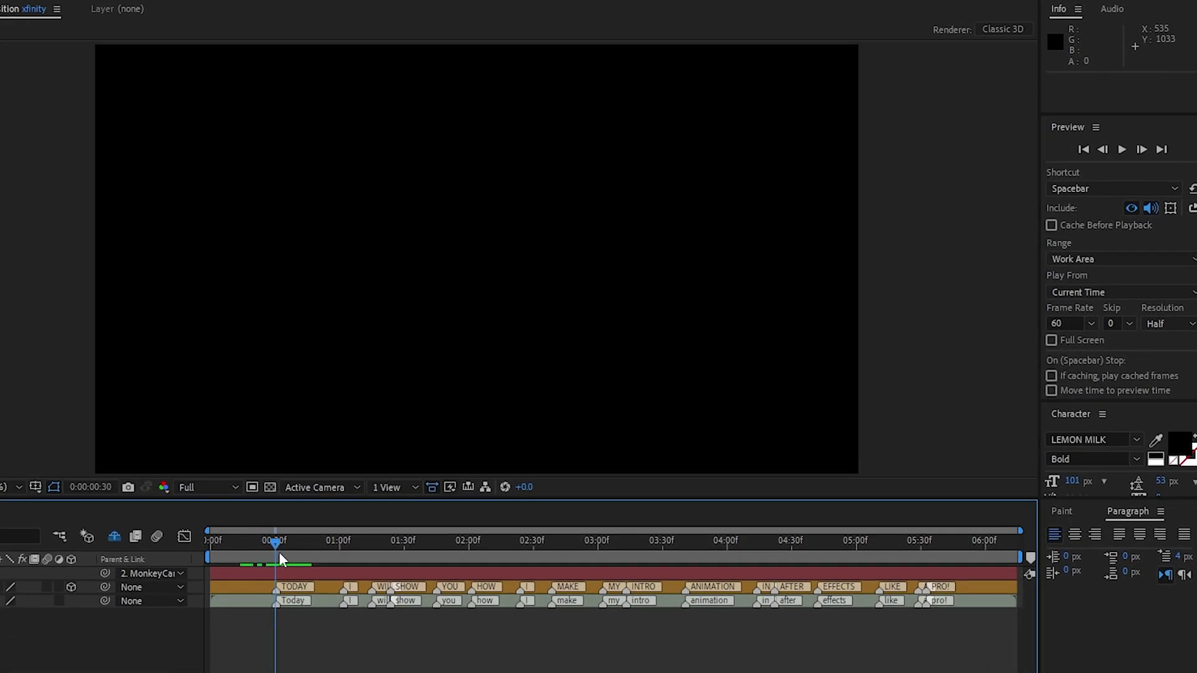
drag(279, 553, 230, 529)
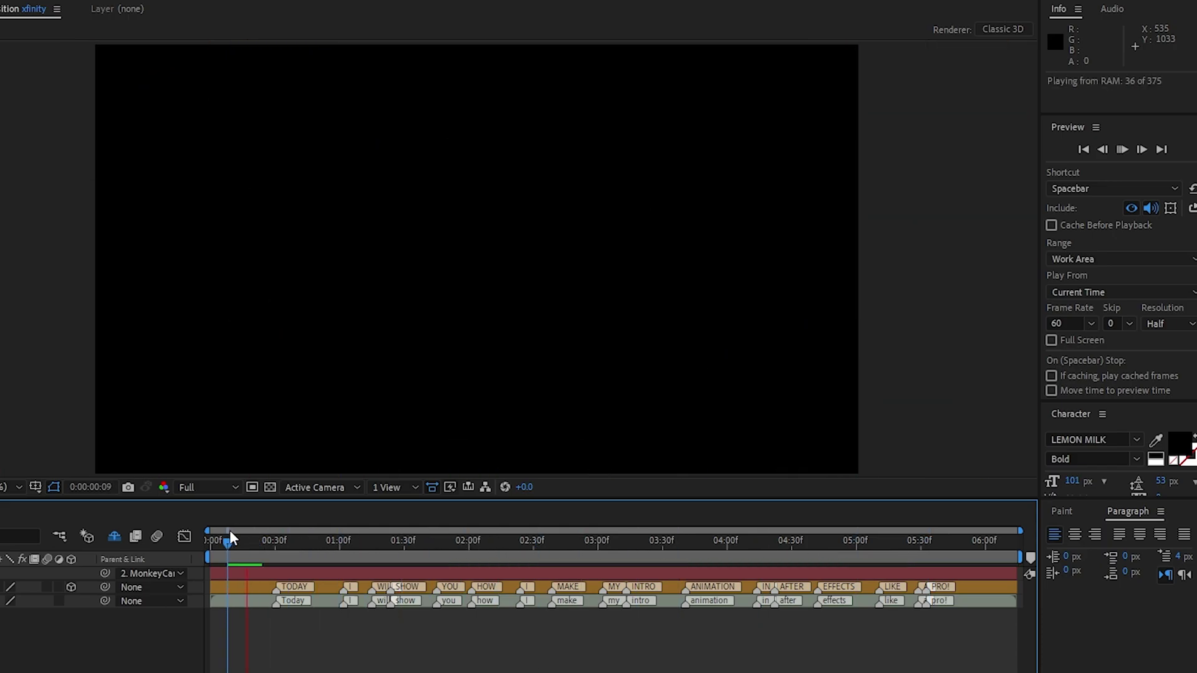
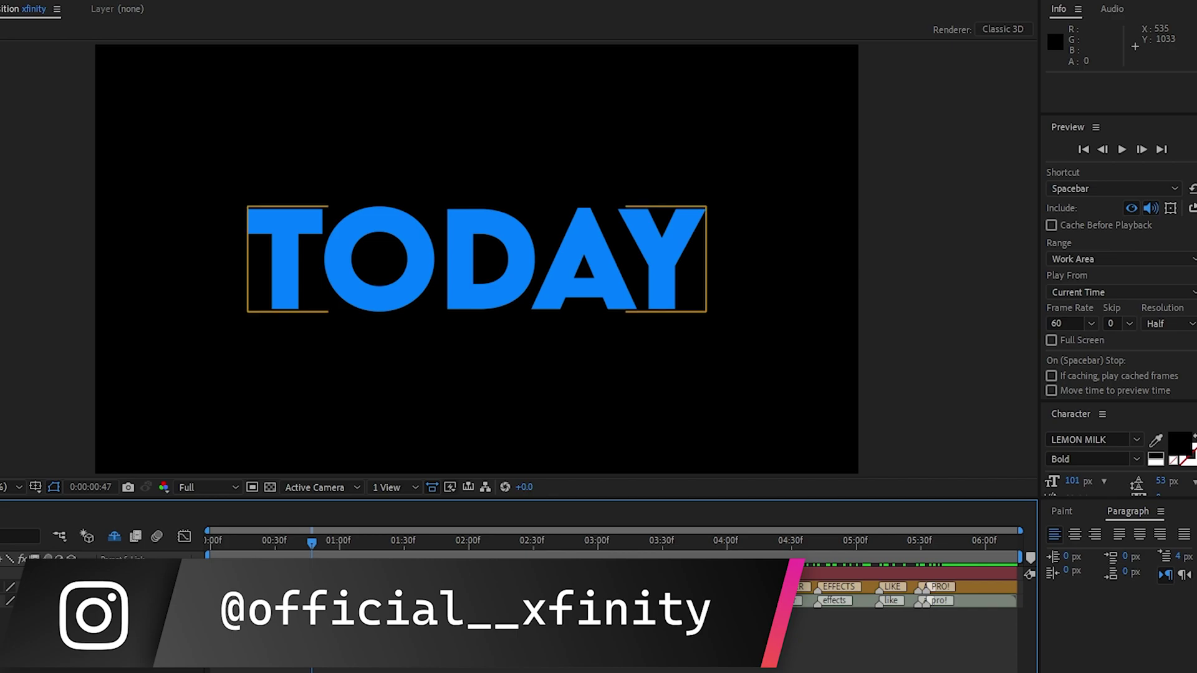
drag(308, 543, 950, 537)
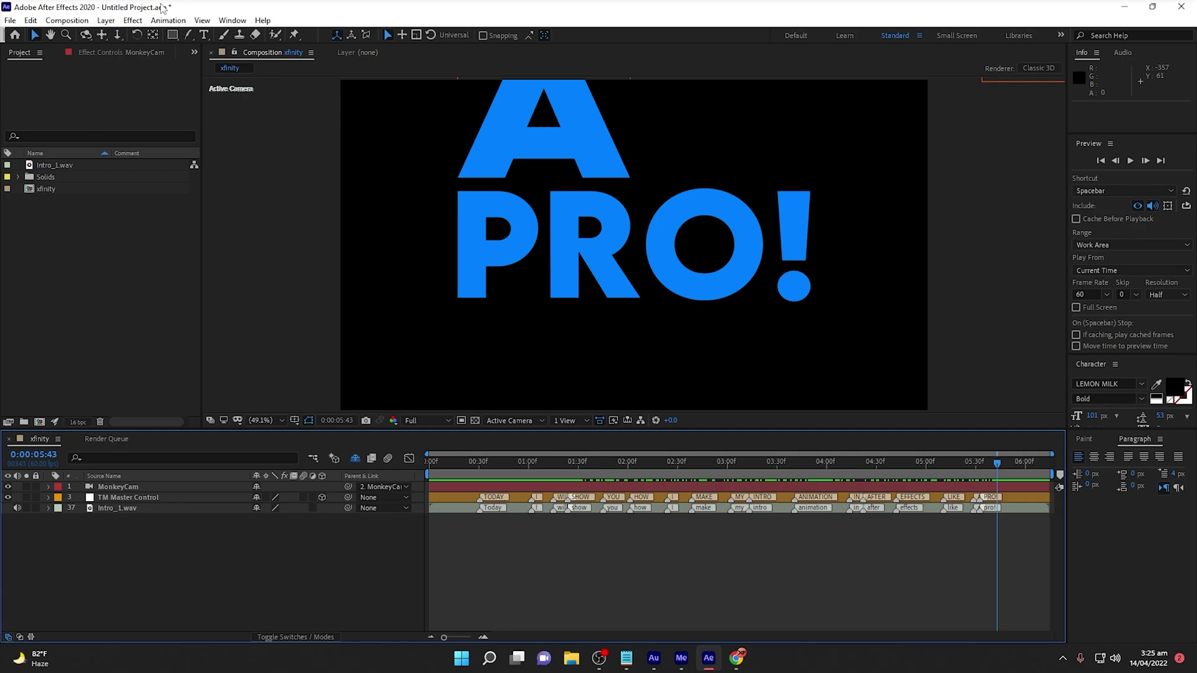
Add the xfinity composition to the render queue and set its output module format to QuickTime.
click(74, 20)
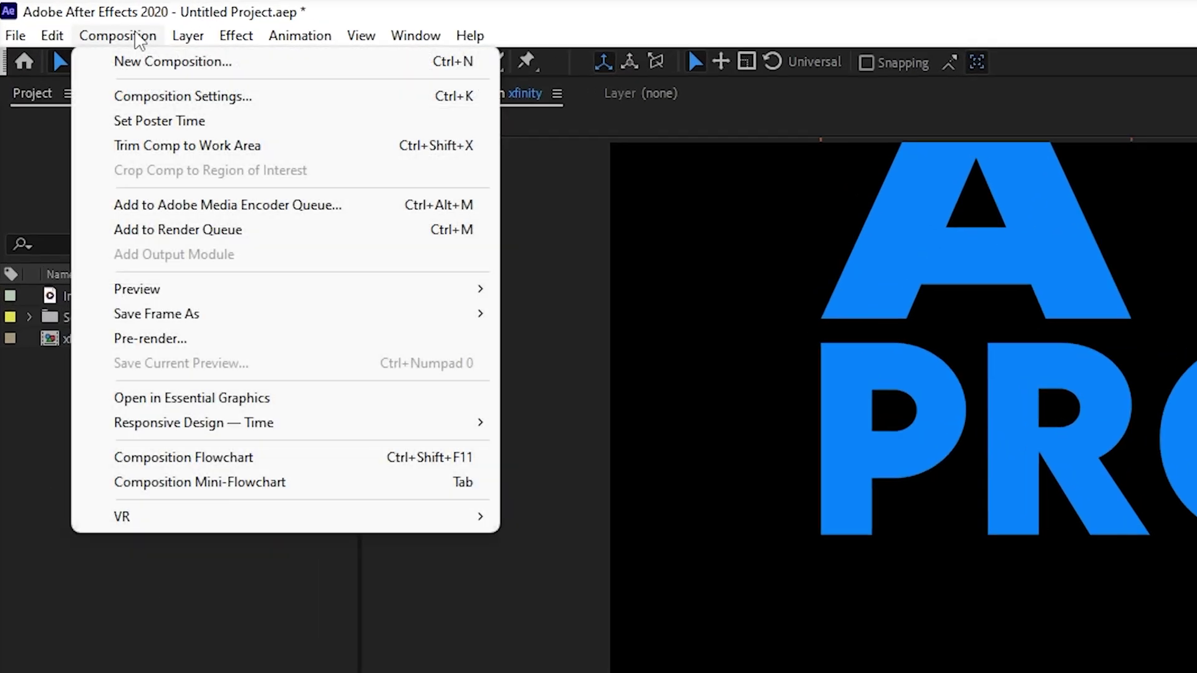
click(189, 230)
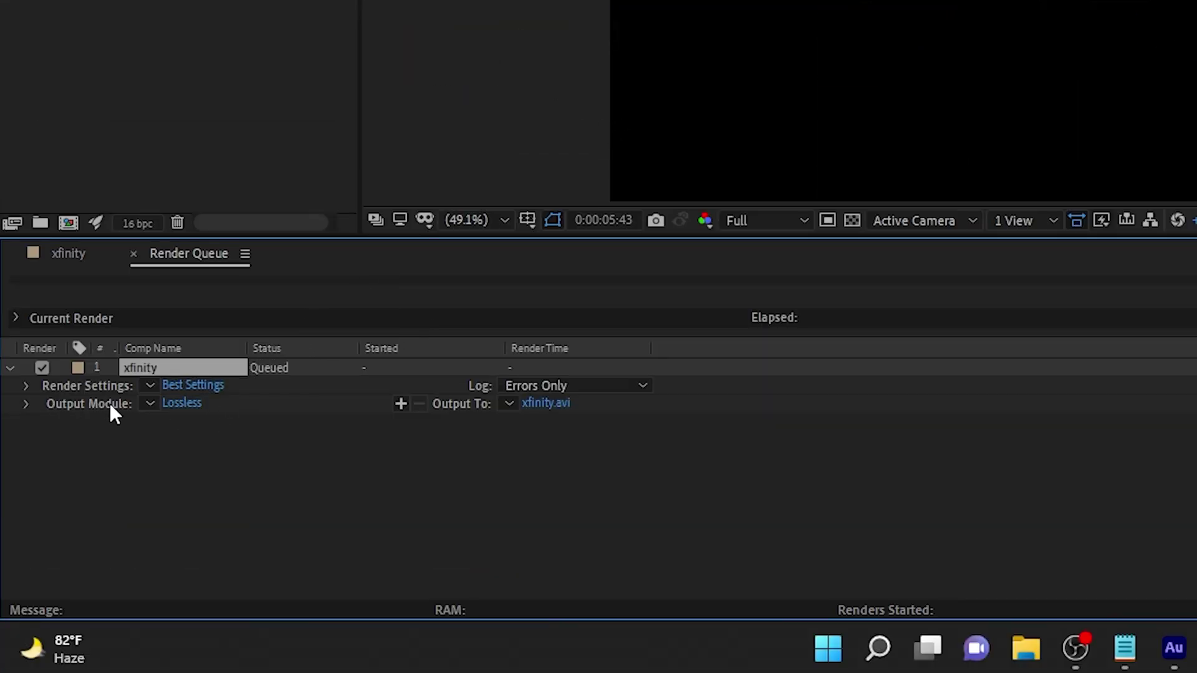
click(189, 403)
click(495, 107)
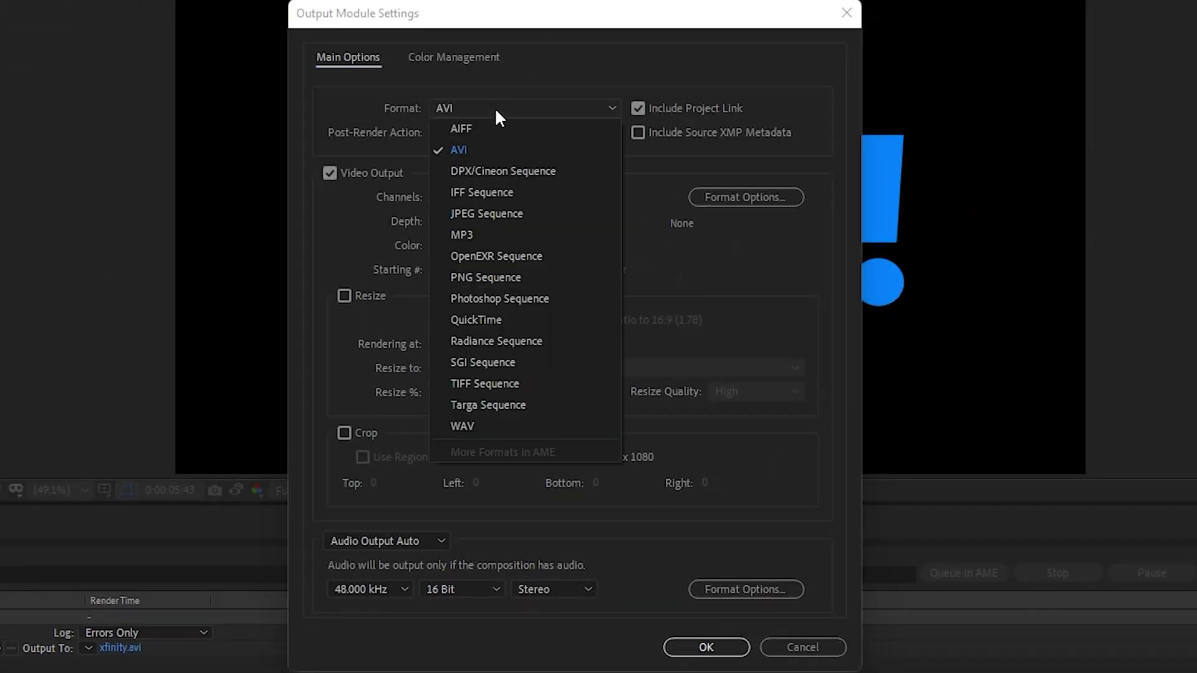
click(501, 317)
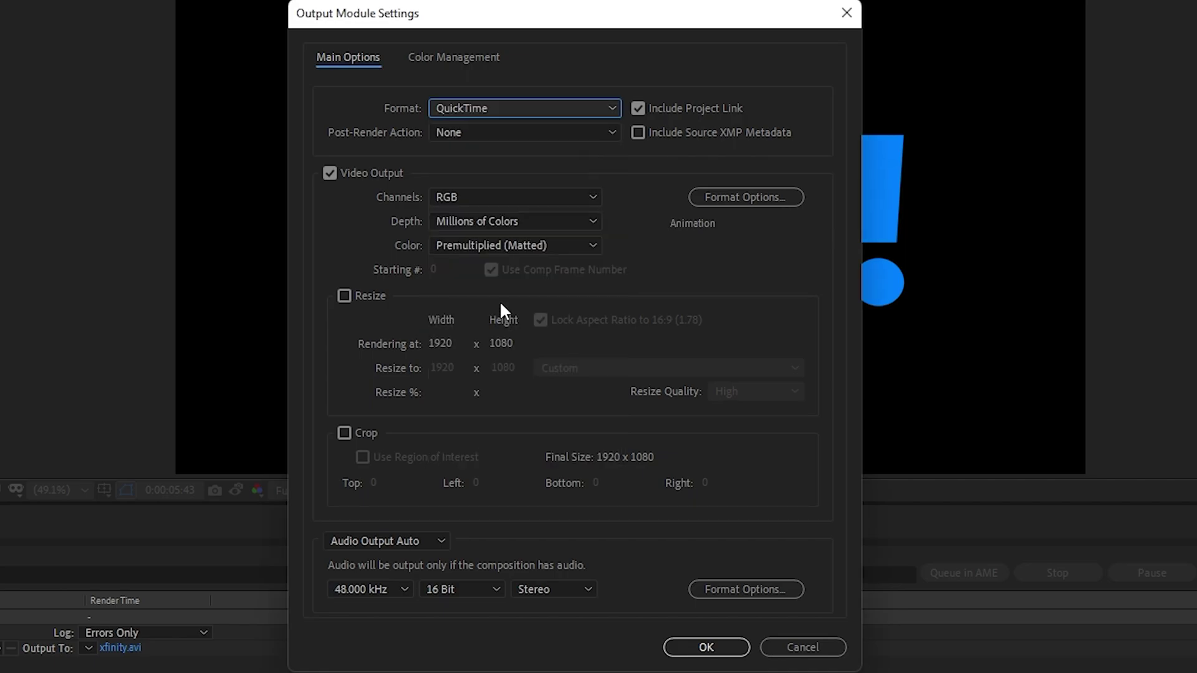
Set the output module's video channels to RGB + Alpha and its audio depth to 32 Bit, and accept the settings.
click(466, 196)
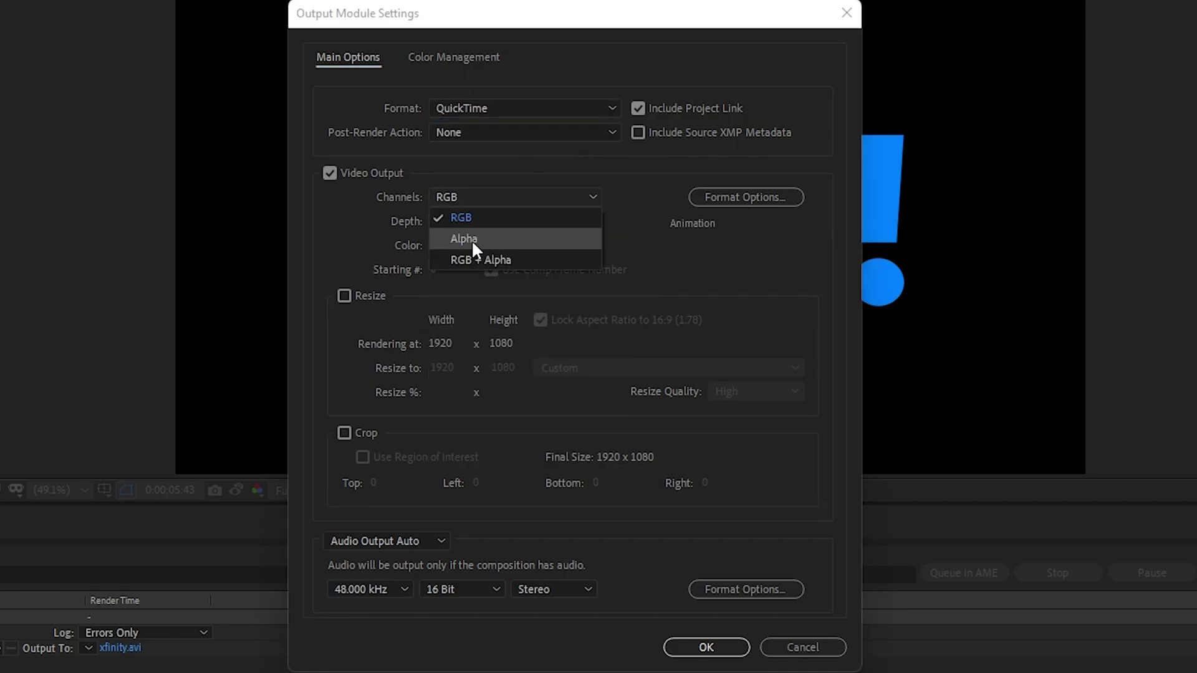
click(477, 258)
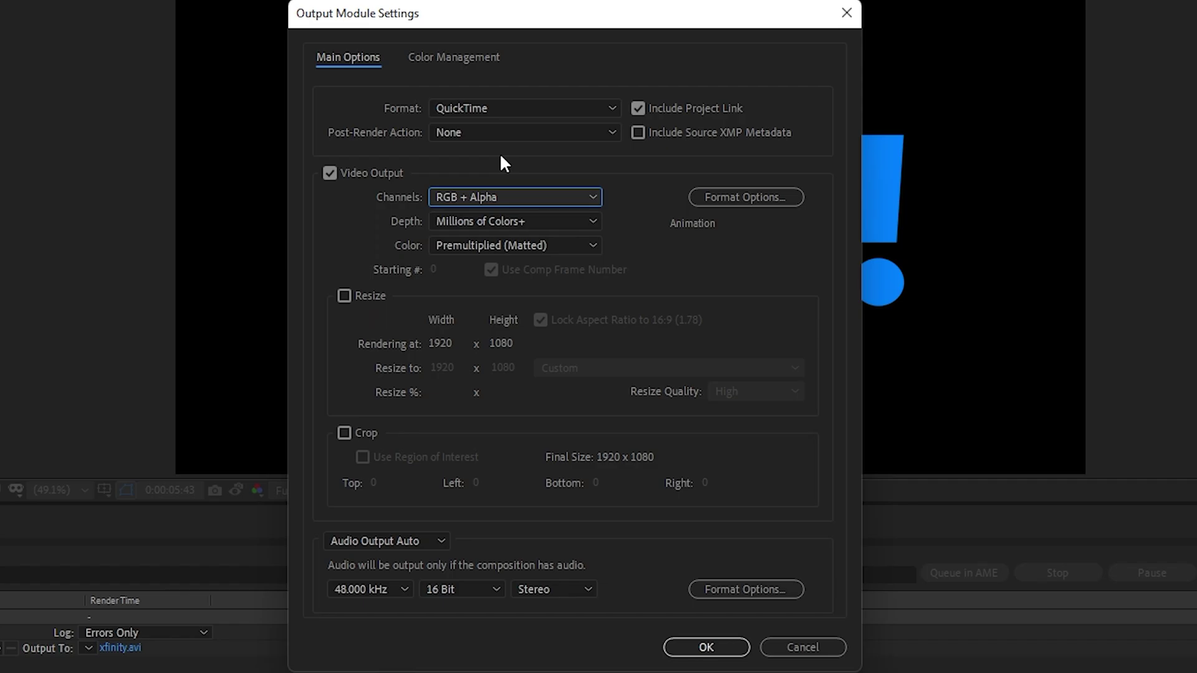
mouse_move(485, 24)
mouse_down()
mouse_move(447, 672)
mouse_move(486, 243)
mouse_move(484, 0)
mouse_up()
click(465, 139)
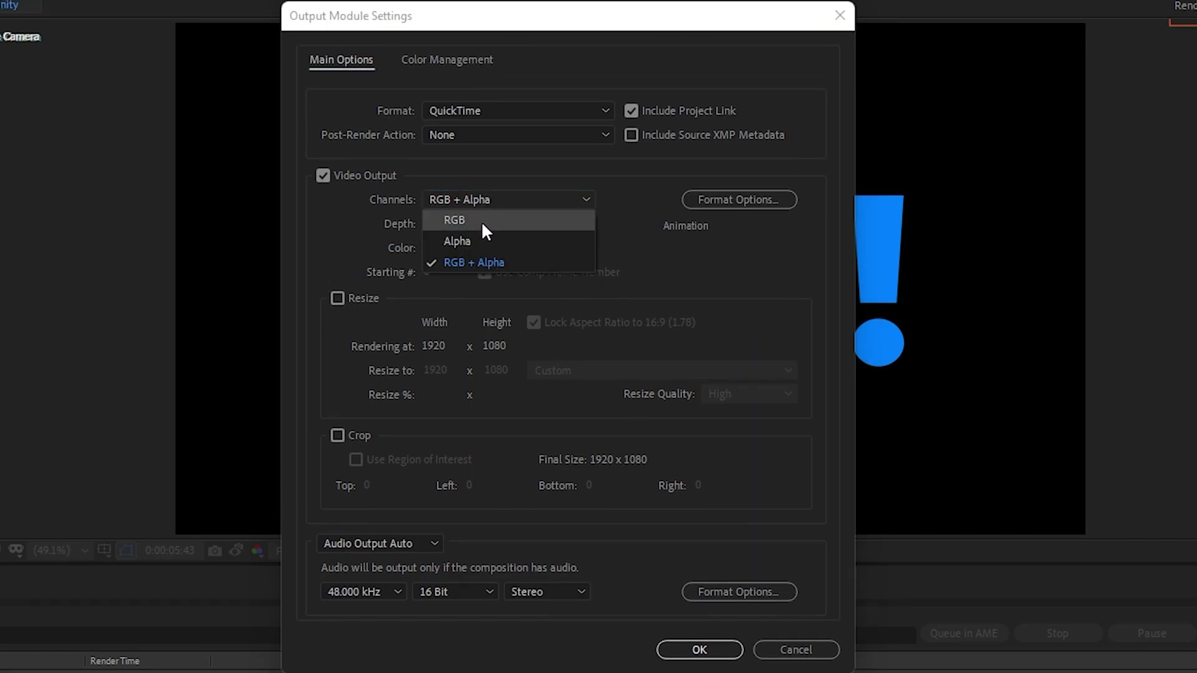
click(484, 264)
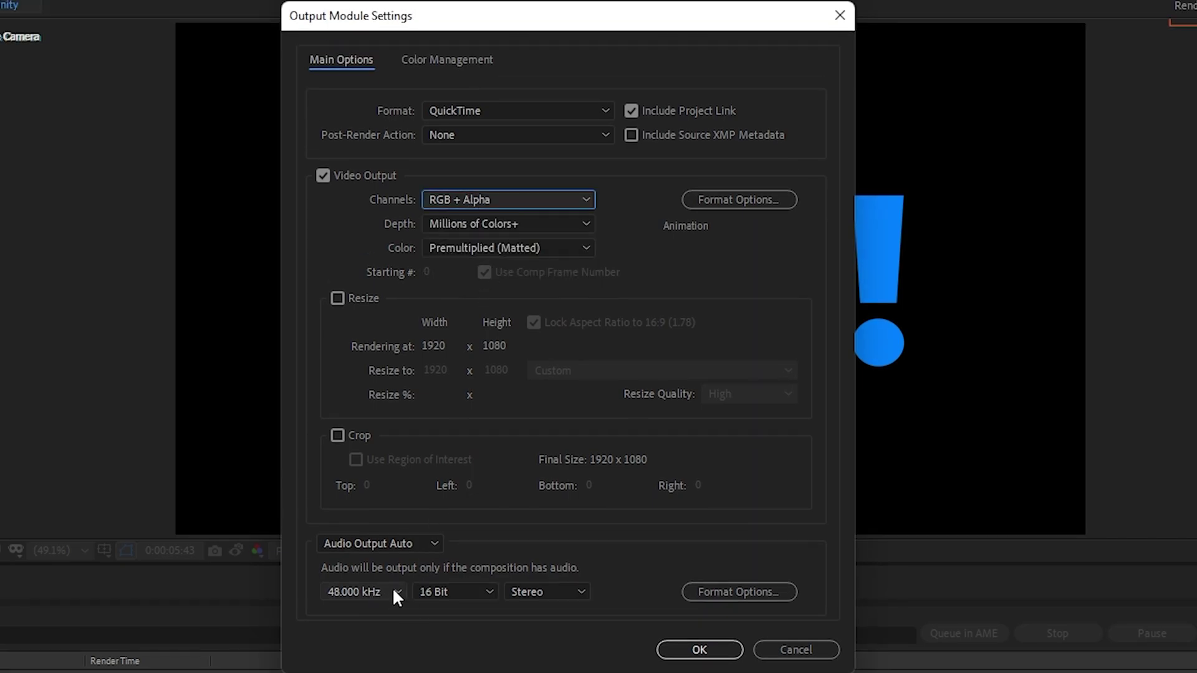
click(453, 589)
click(448, 654)
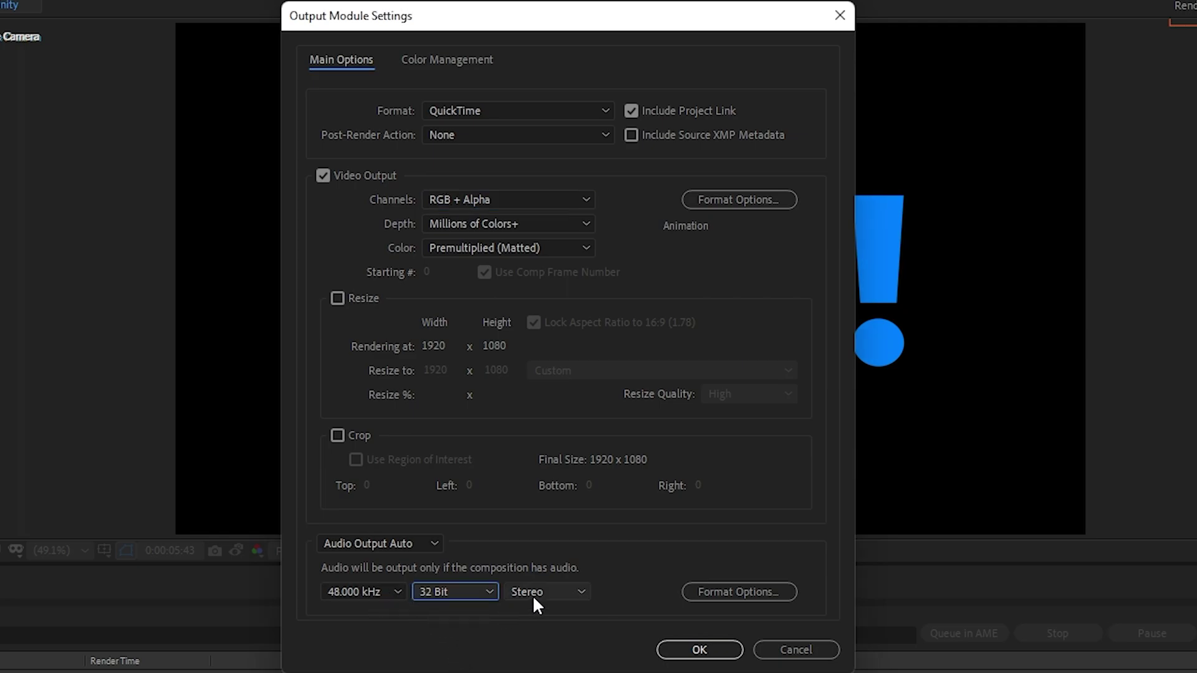
click(681, 650)
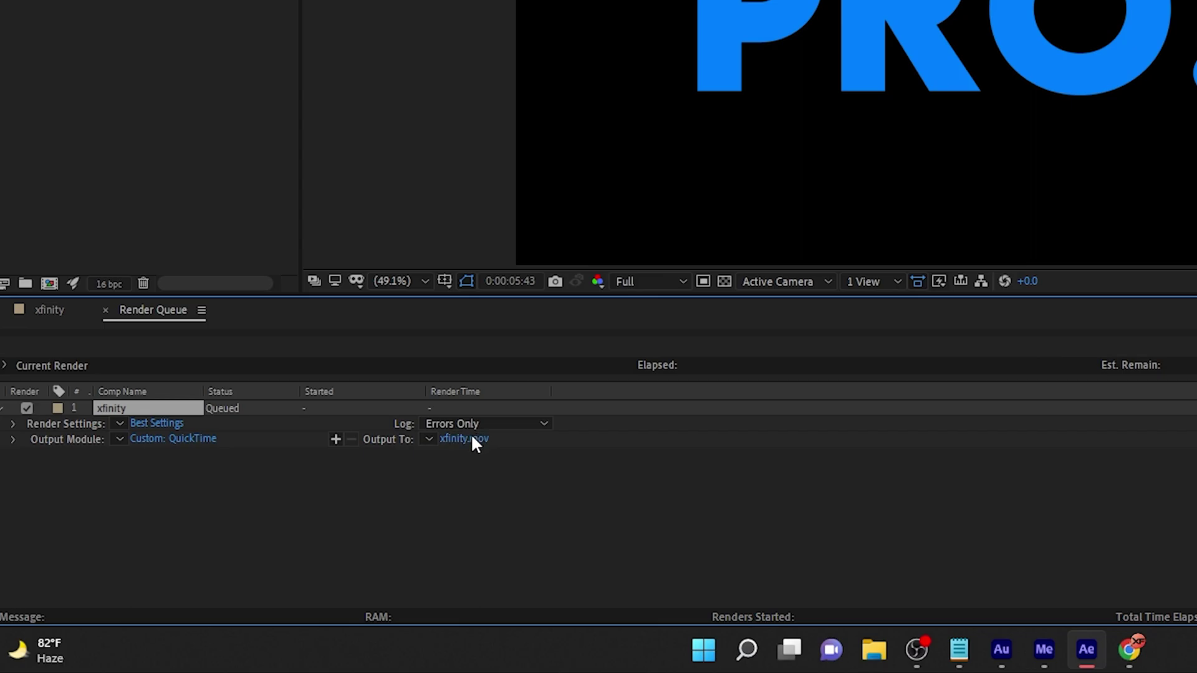
Set the render output to the Desktop as xfinity in QuickTime format and start rendering.
click(471, 435)
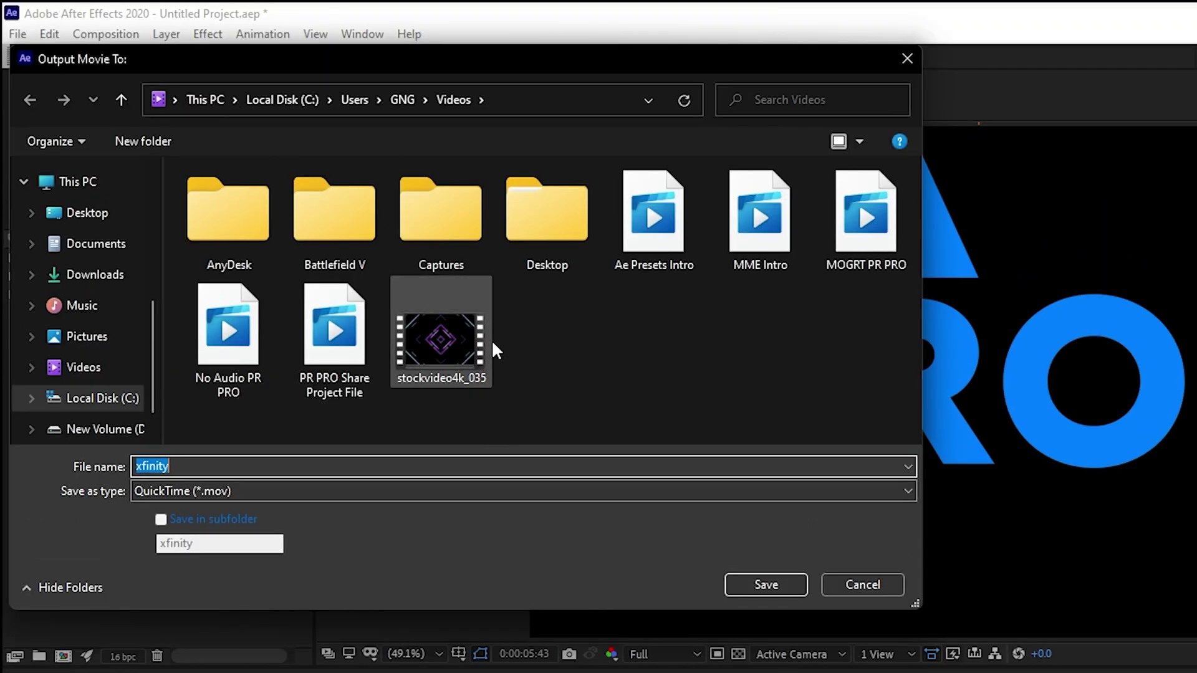
scroll(87, 243, up, 5)
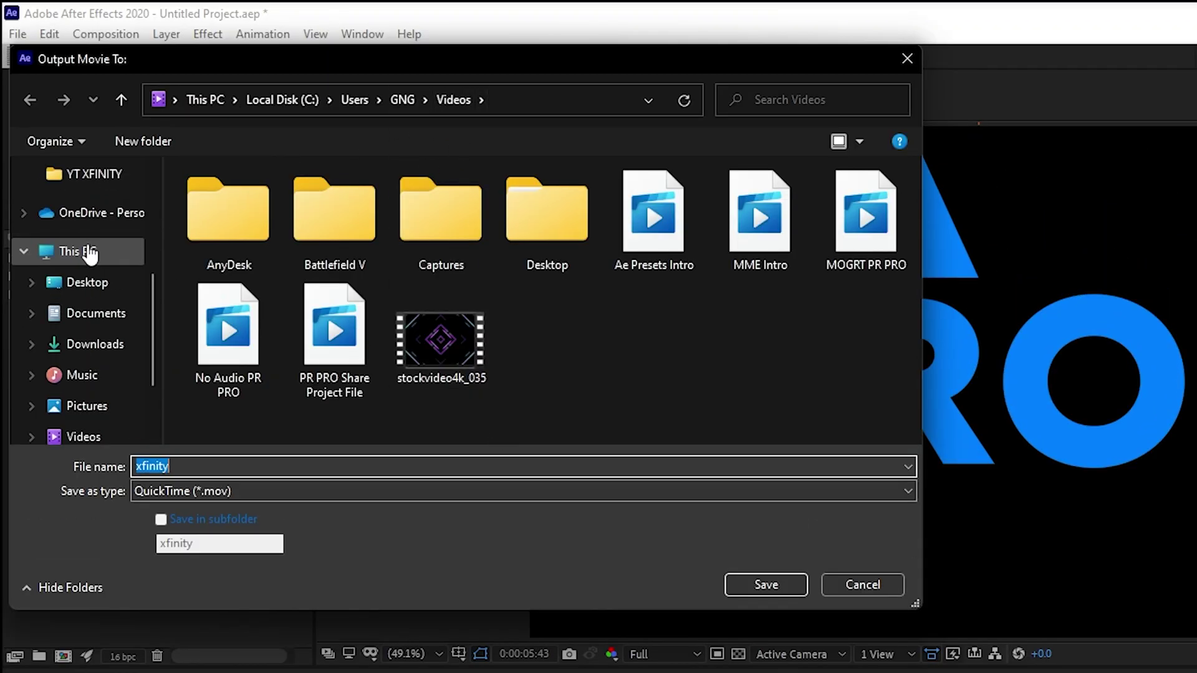
click(92, 218)
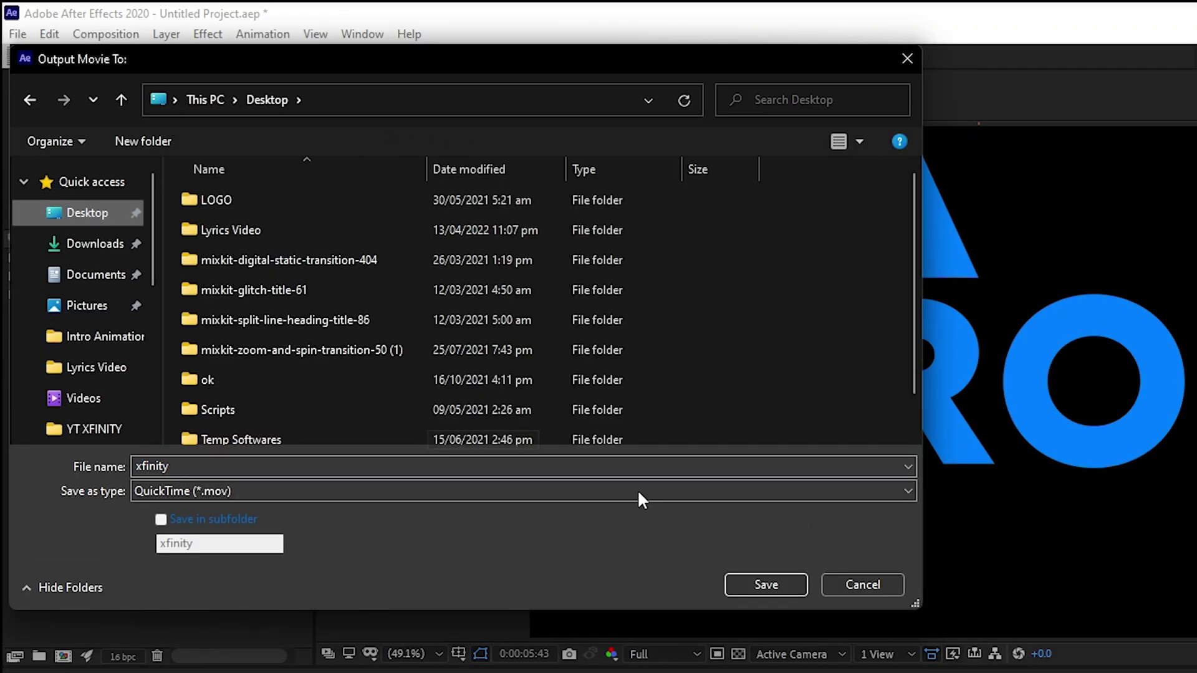
click(764, 585)
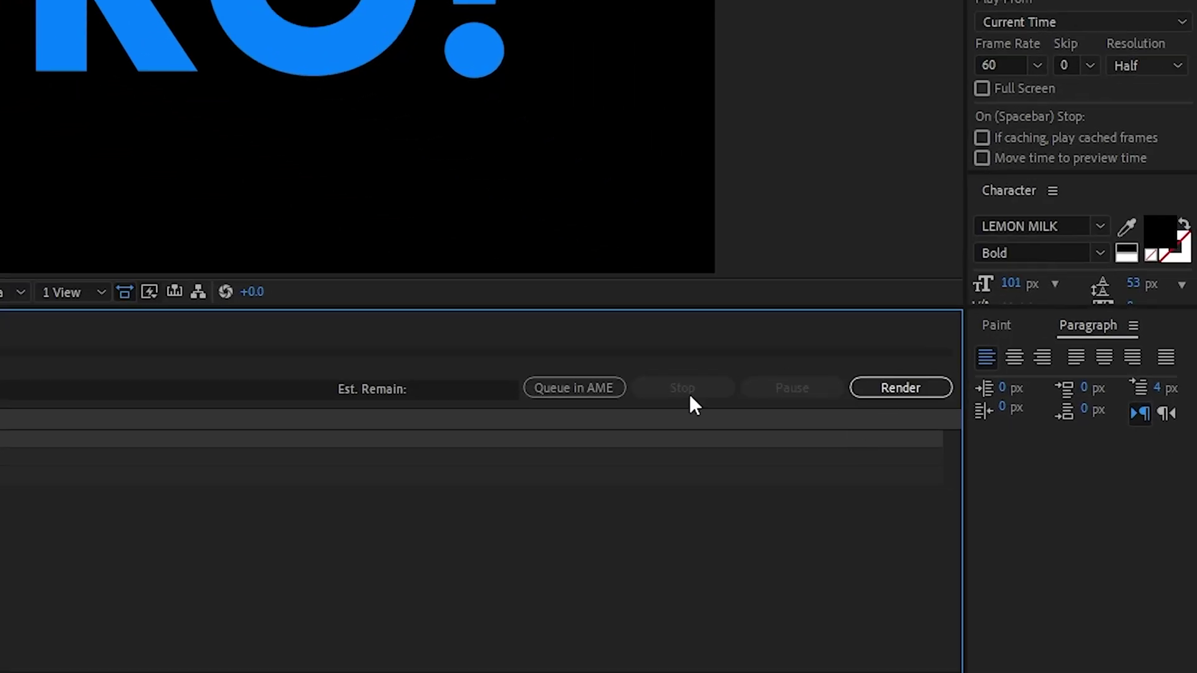
click(874, 394)
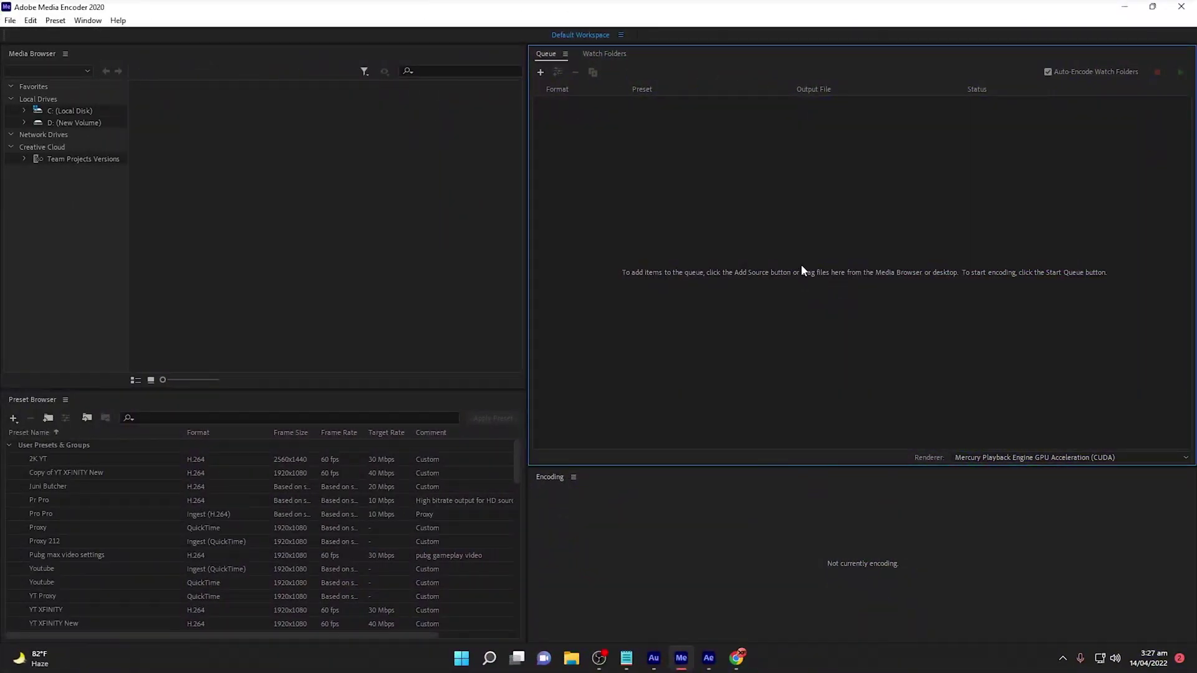
In Adobe Media Encoder, add the rendered xfinity.mov from the Desktop to the encoding queue.
double_click(800, 263)
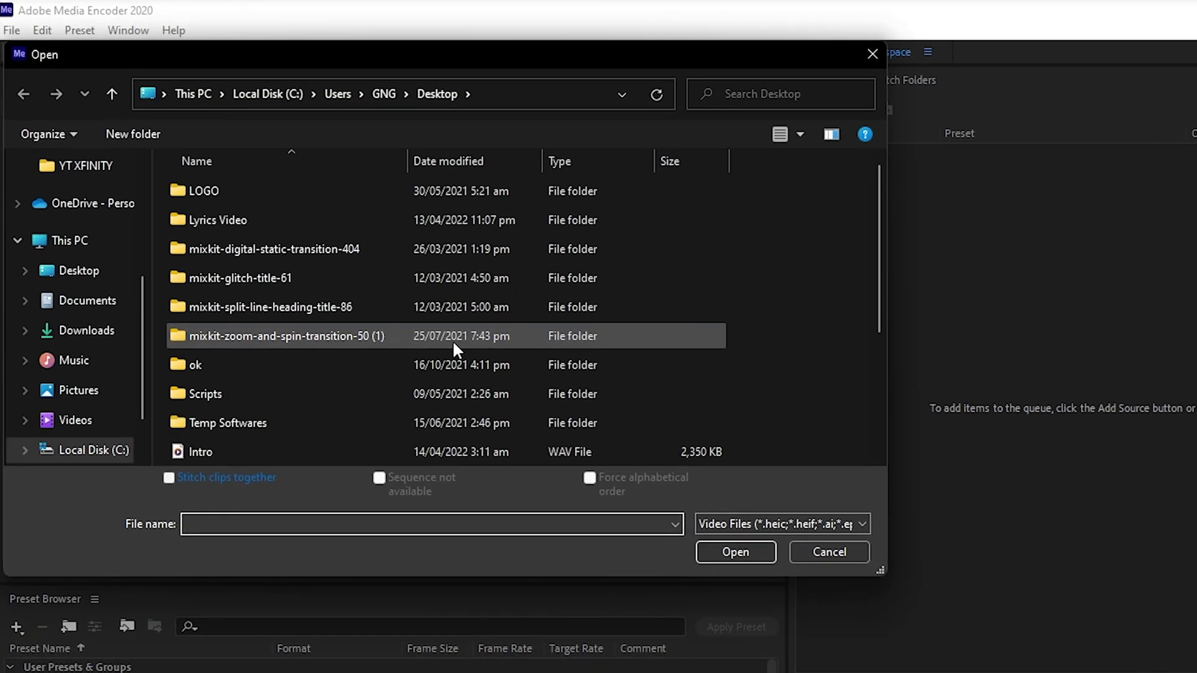
scroll(307, 225, down, 3)
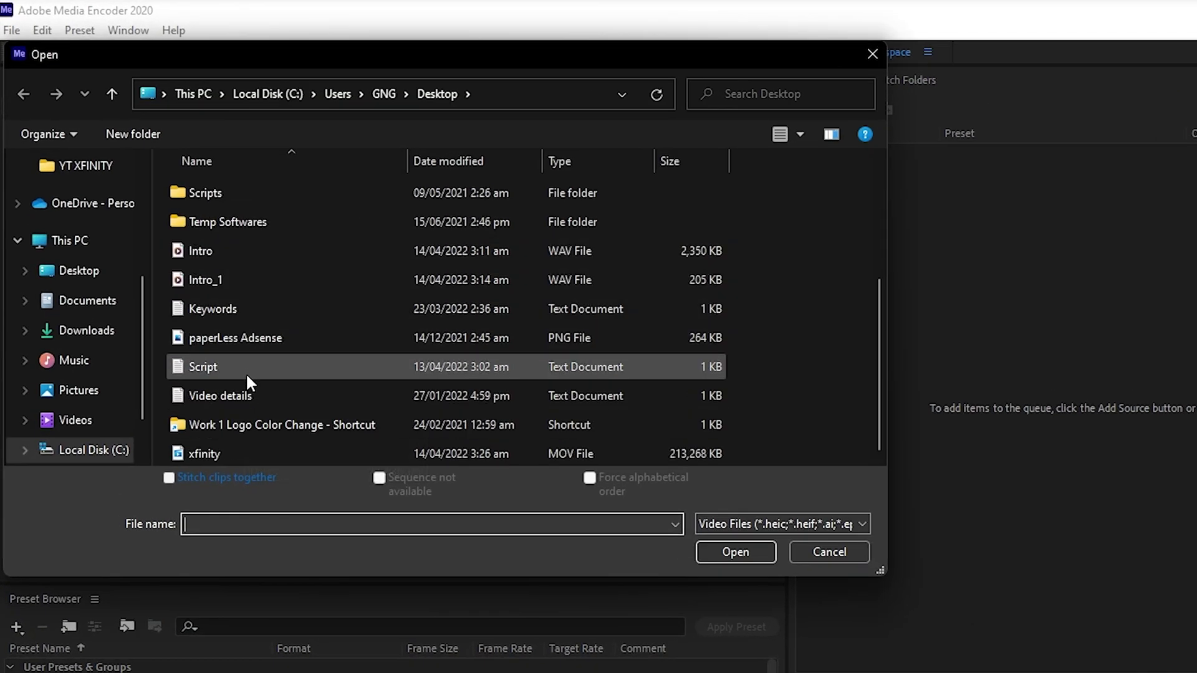
double_click(256, 444)
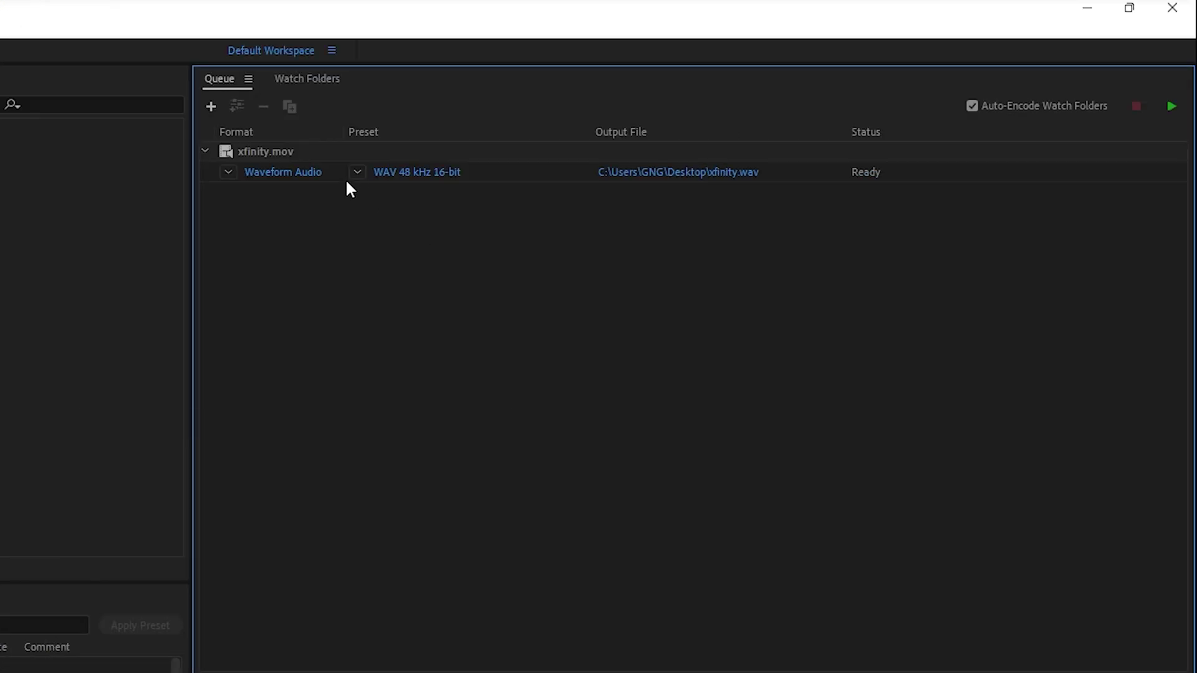
Set the queued xfinity.mov to export as H.264 with the Match Source - High bitrate preset, and start encoding.
click(411, 174)
click(903, 73)
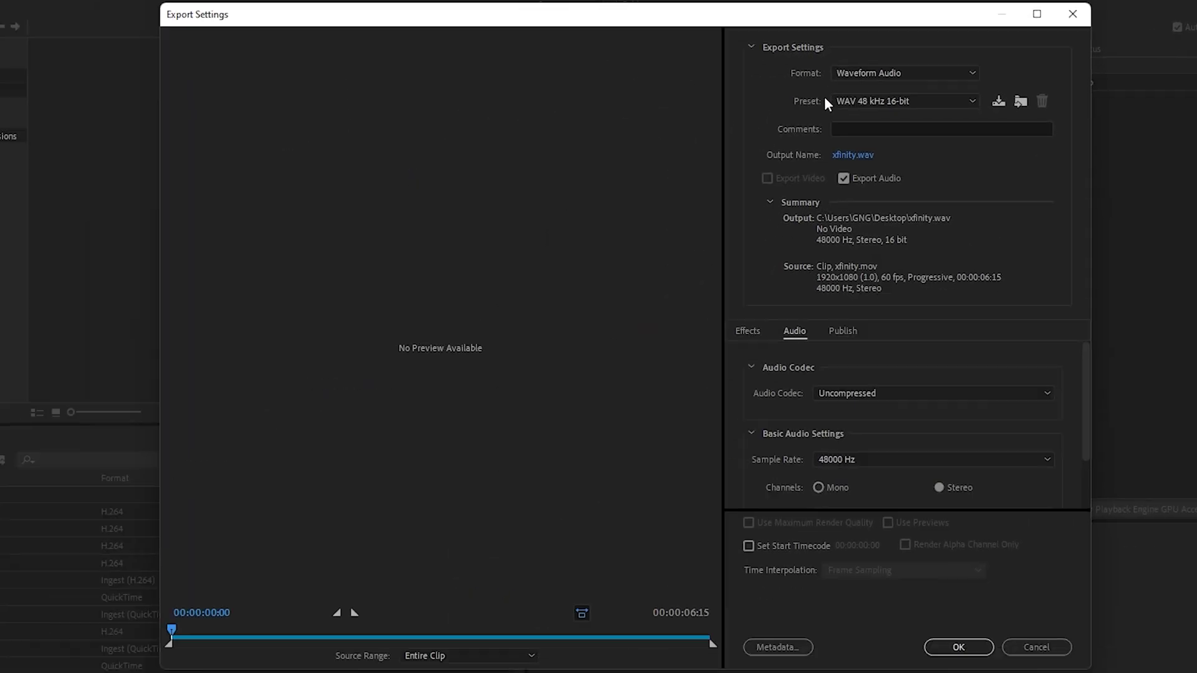
key(Escape)
key(h)
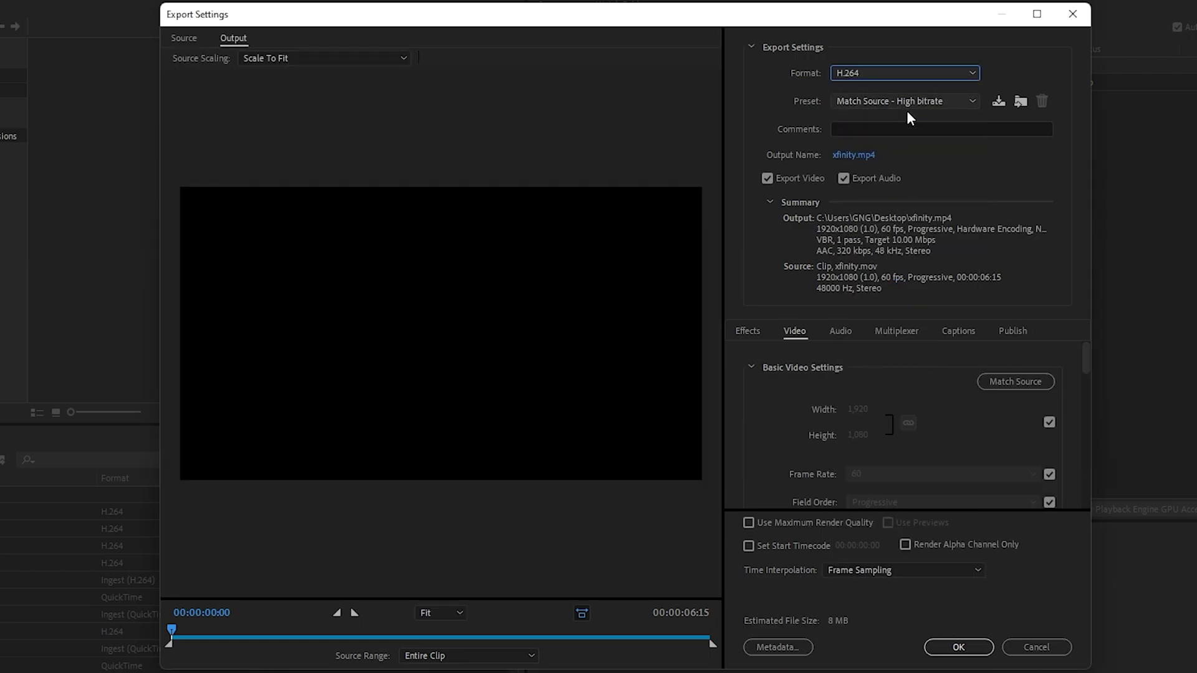
click(957, 647)
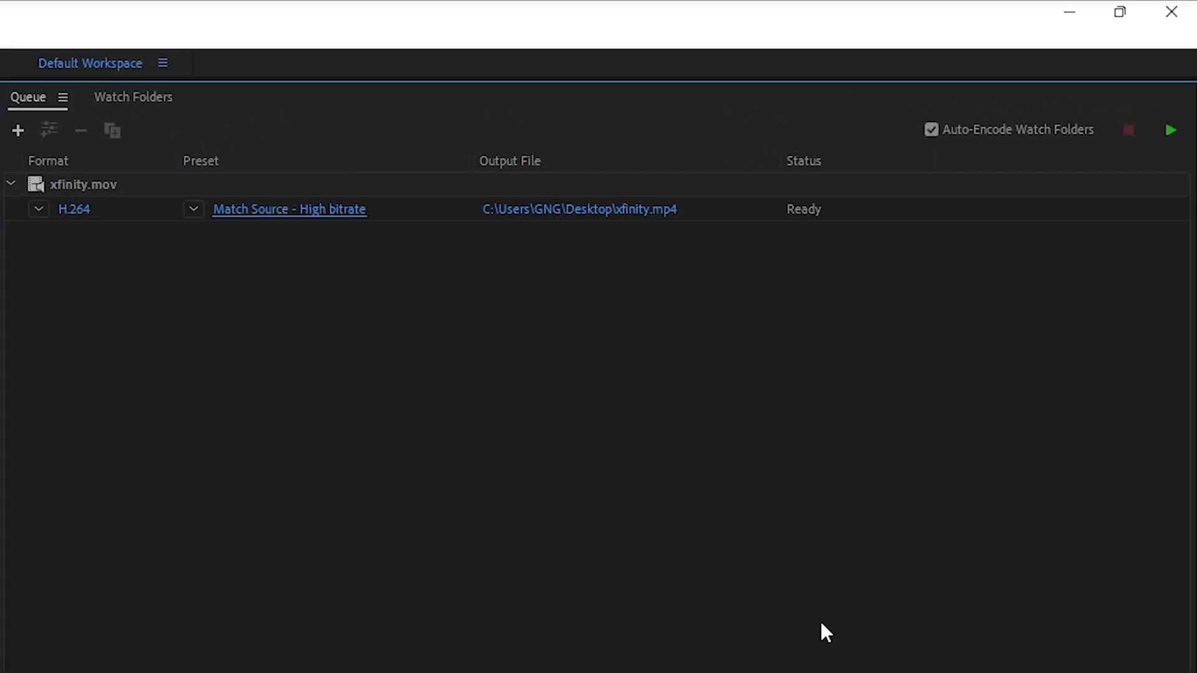
click(1158, 137)
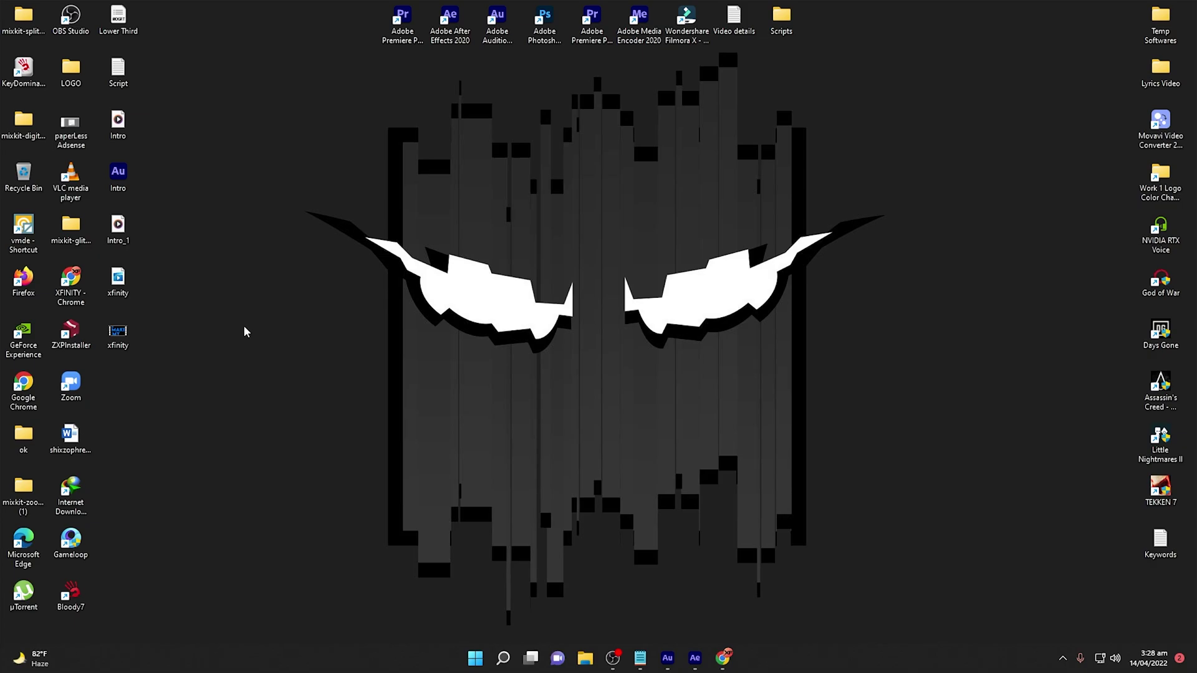
Play the encoded xfinity video from the Desktop and scrub through it to review the text animation.
double_click(131, 334)
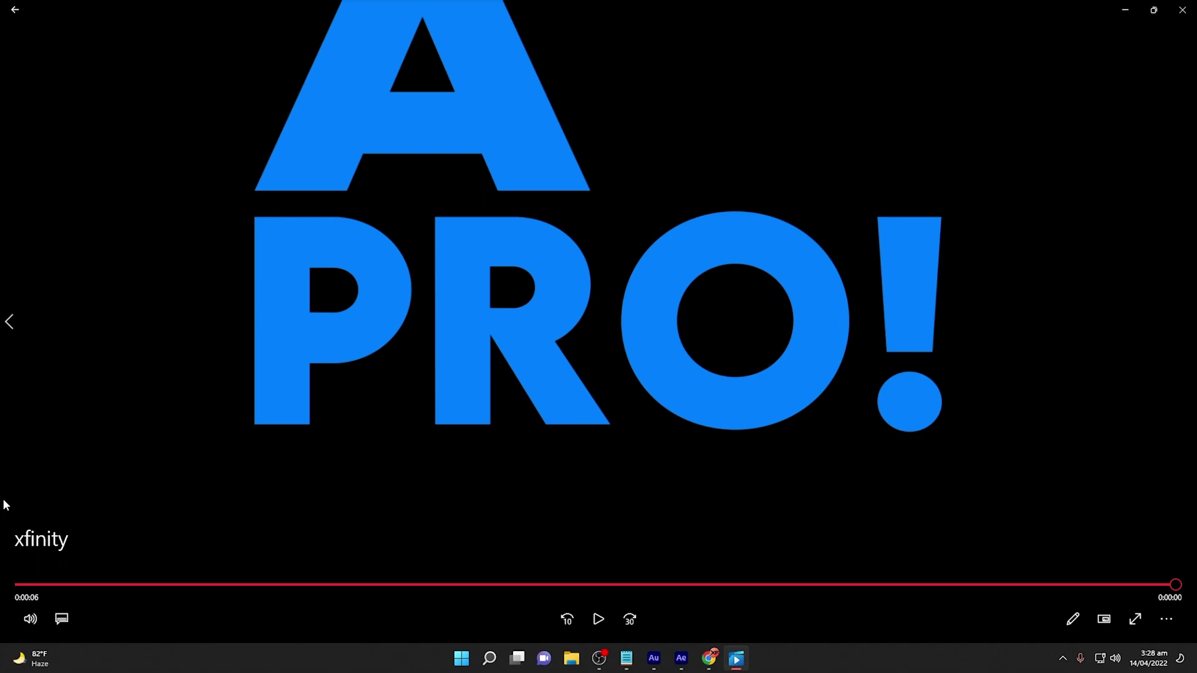
drag(18, 584, 876, 584)
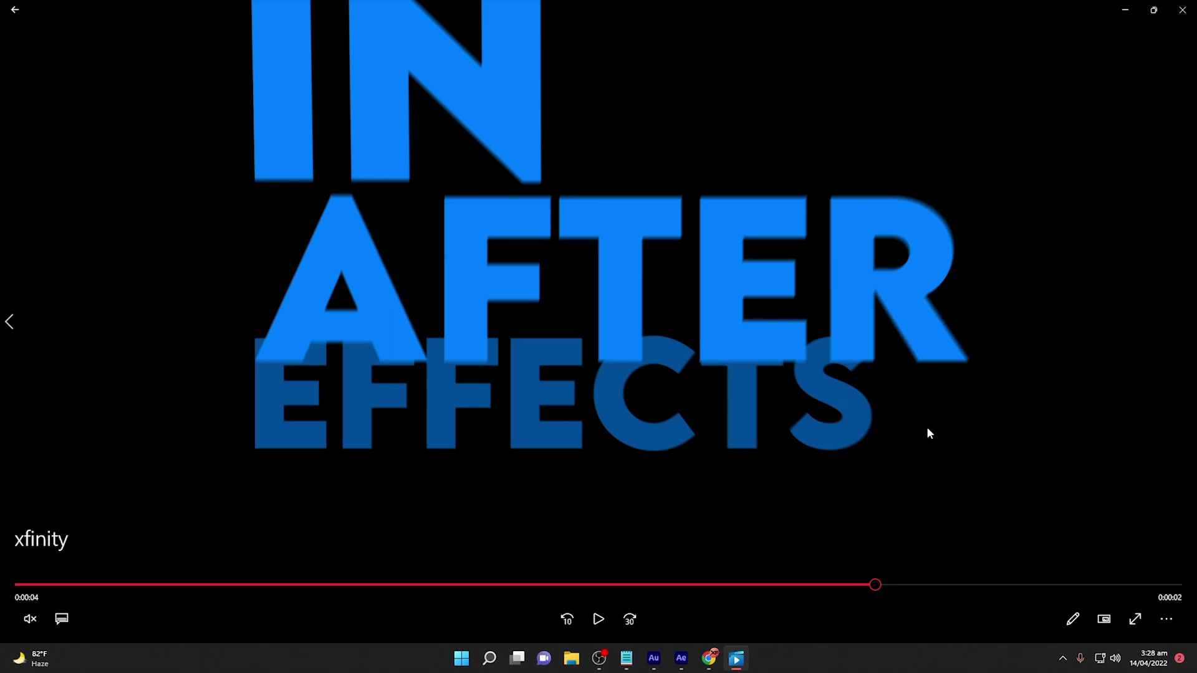
click(737, 589)
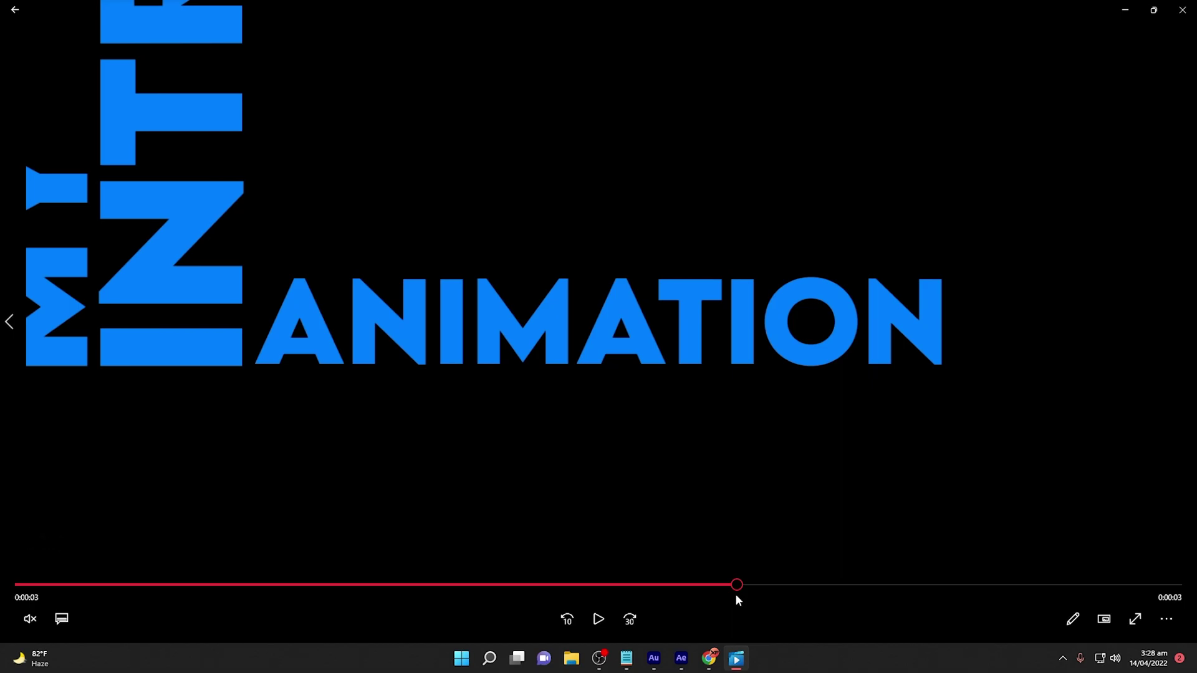